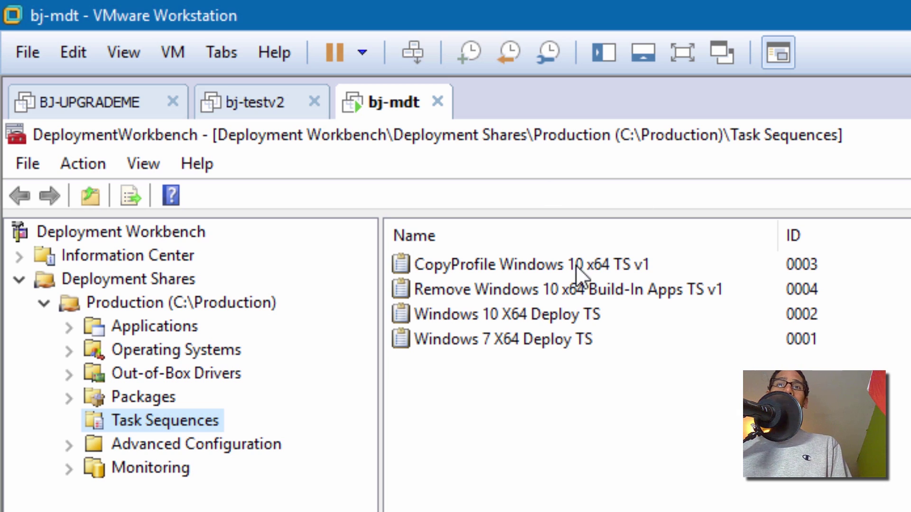
# Show the Custom Tasks command lines for the Set-ExecutionPolicy and Remove Apps (Windows 10) steps
pyautogui.doubleClick(560, 295)
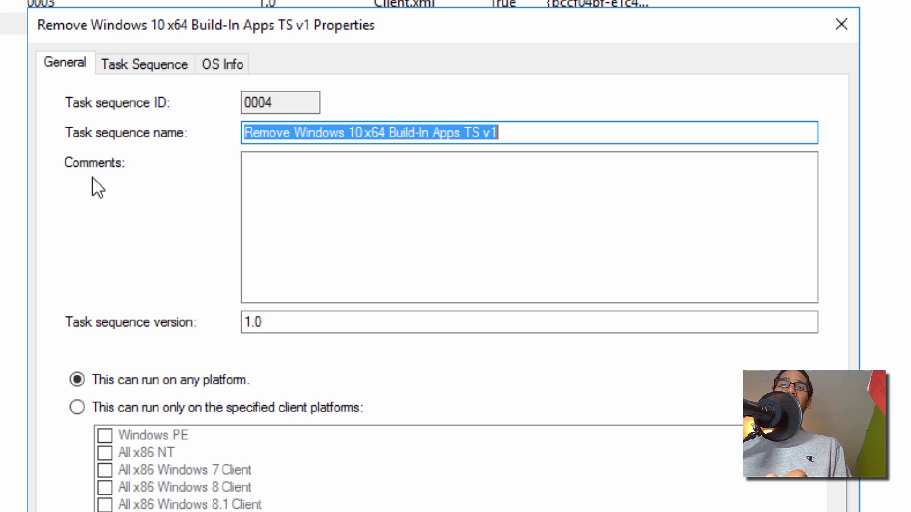
pyautogui.click(151, 64)
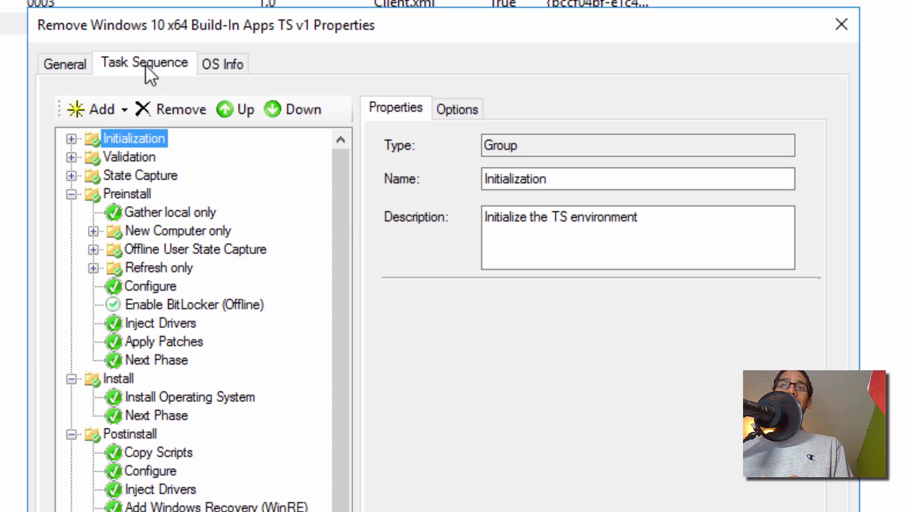
pyautogui.moveTo(344, 206); pyautogui.dragTo(337, 486)
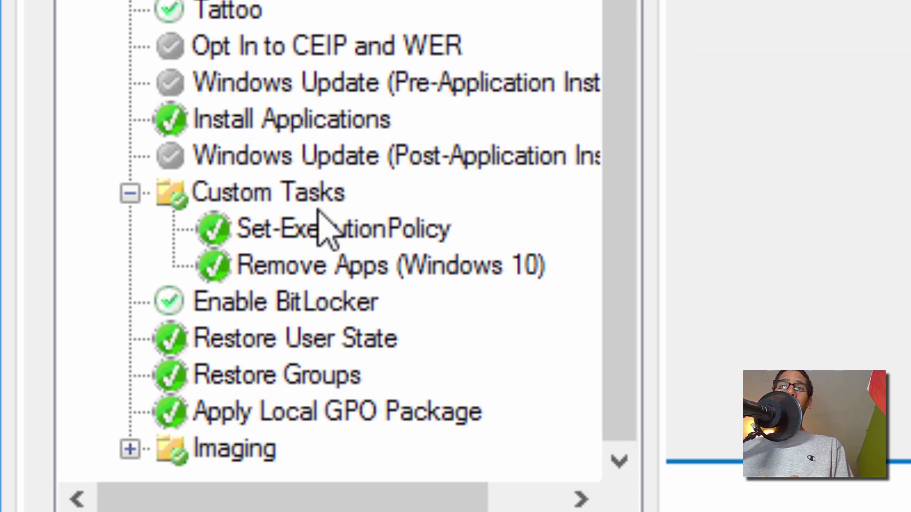
pyautogui.click(216, 449)
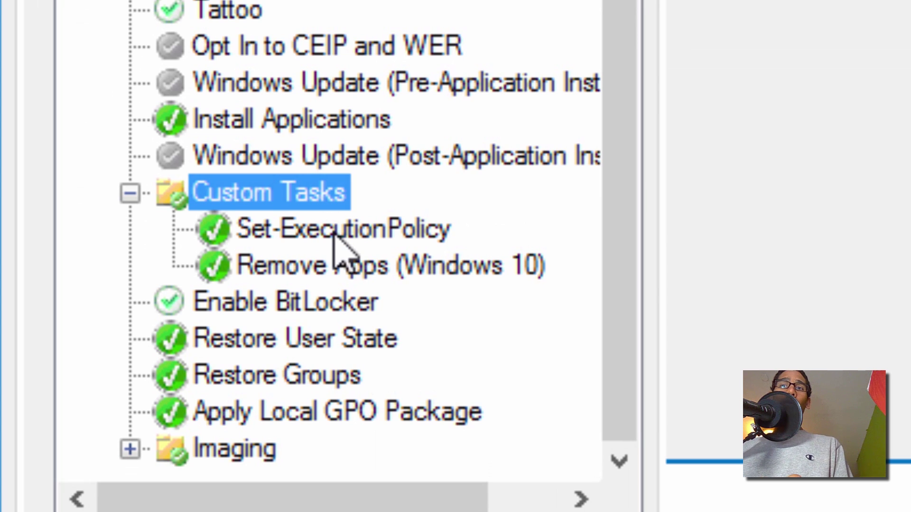
pyautogui.click(353, 231)
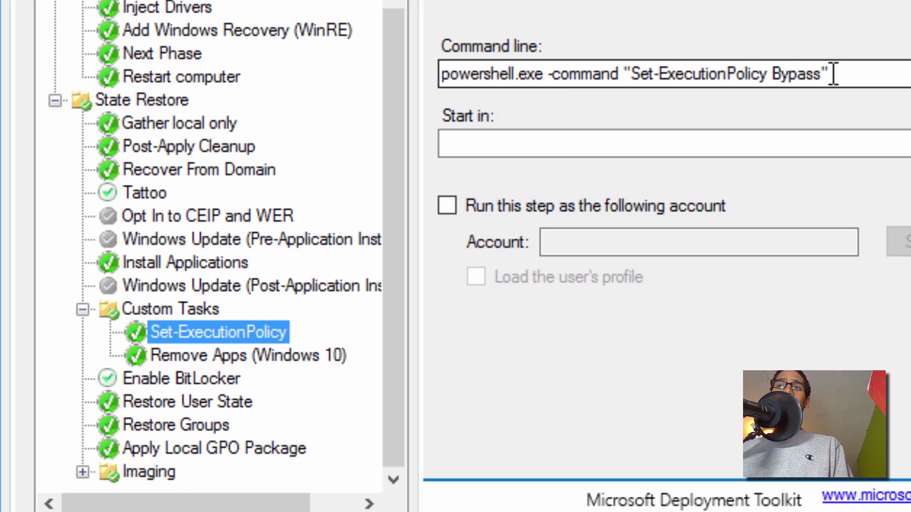
pyautogui.press('Down')
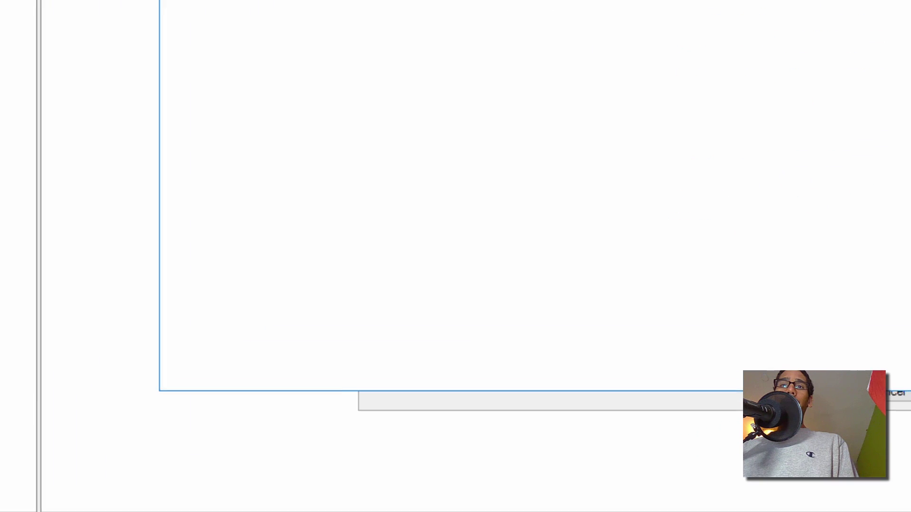
# Browse to C:\Production\Scripts\BTNHD and bring up the actions for RemoveApps.ps1
pyautogui.doubleClick(232, 301)
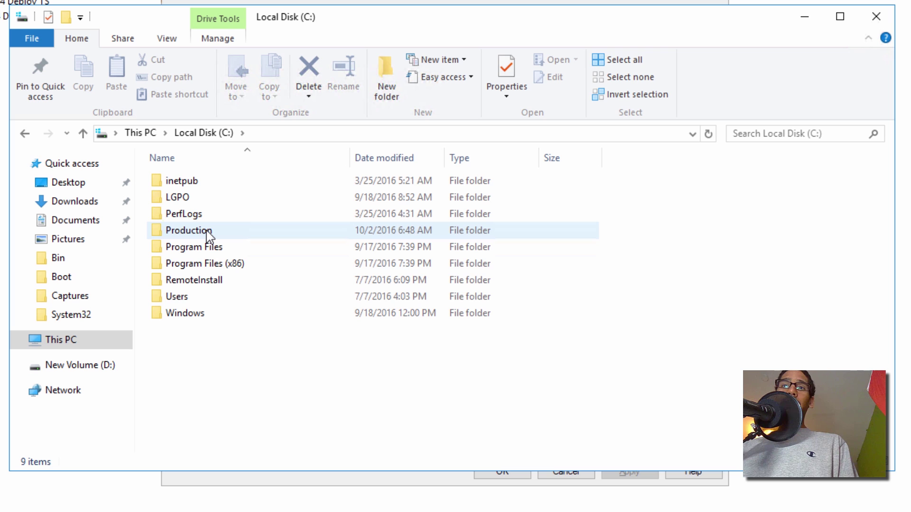
pyautogui.doubleClick(209, 232)
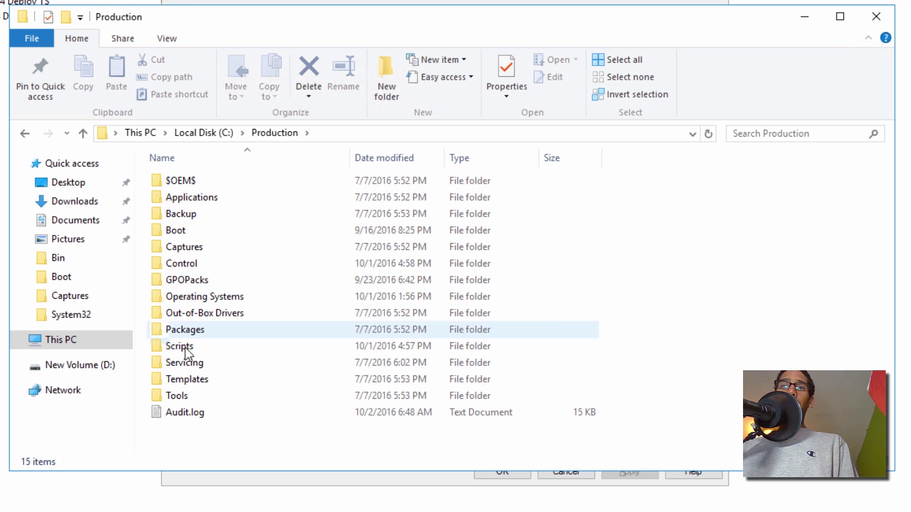
pyautogui.doubleClick(183, 349)
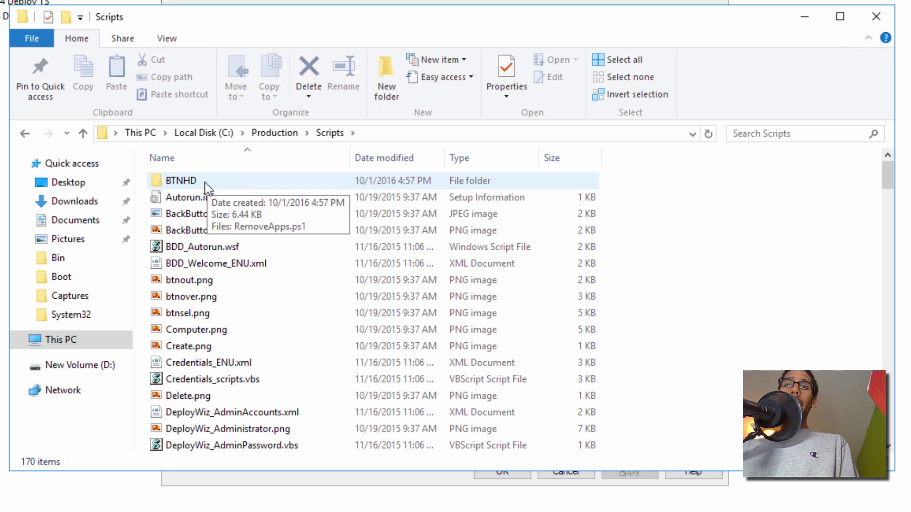
pyautogui.doubleClick(207, 186)
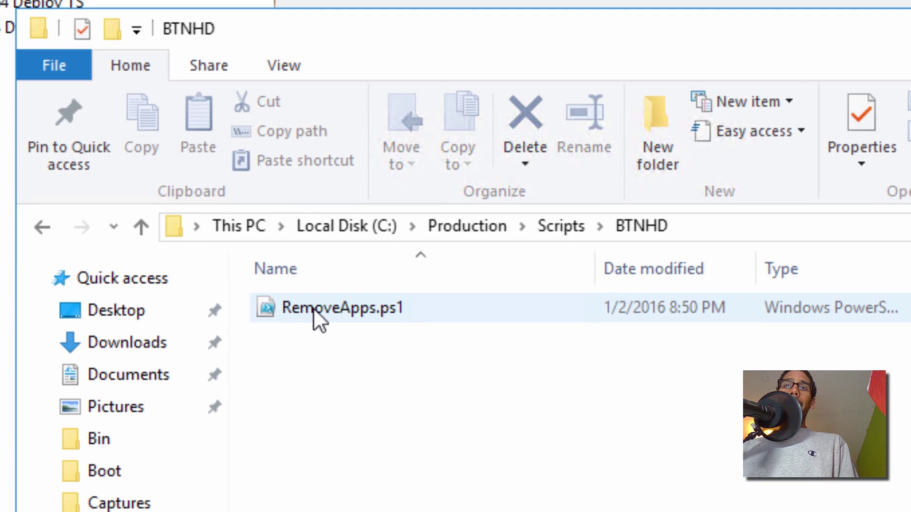
pyautogui.click(253, 249)
pyautogui.rightClick(253, 249)
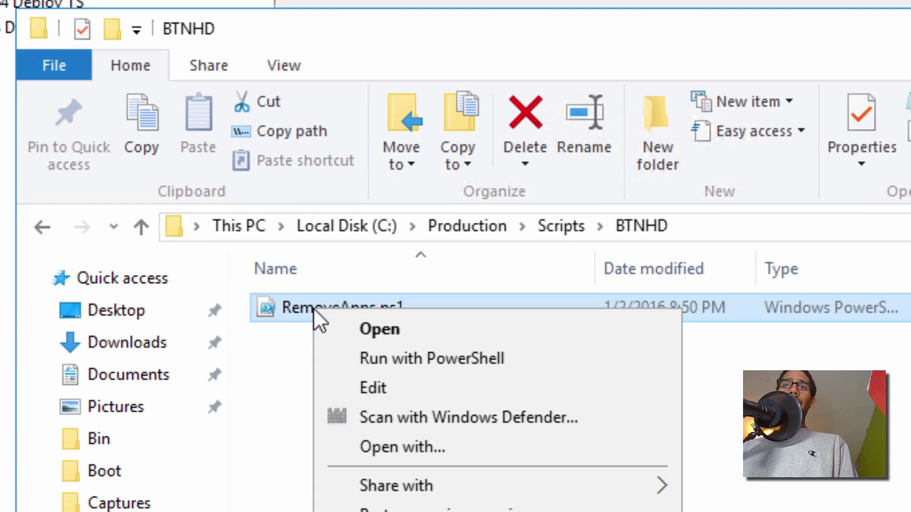
# Edit RemoveApps.ps1 in PowerShell ISE and read through its Get-LogDir and Get-AppList functions
pyautogui.click(391, 384)
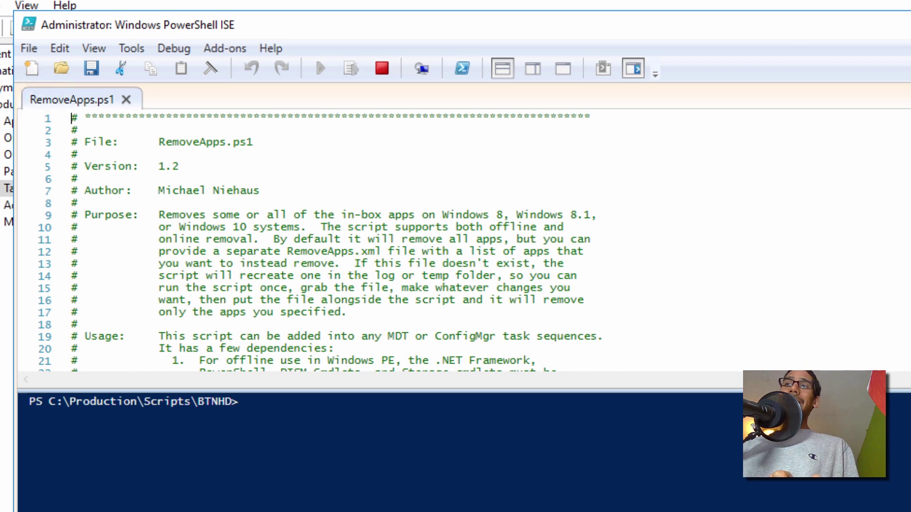
pyautogui.scroll(-20, 333, 237)
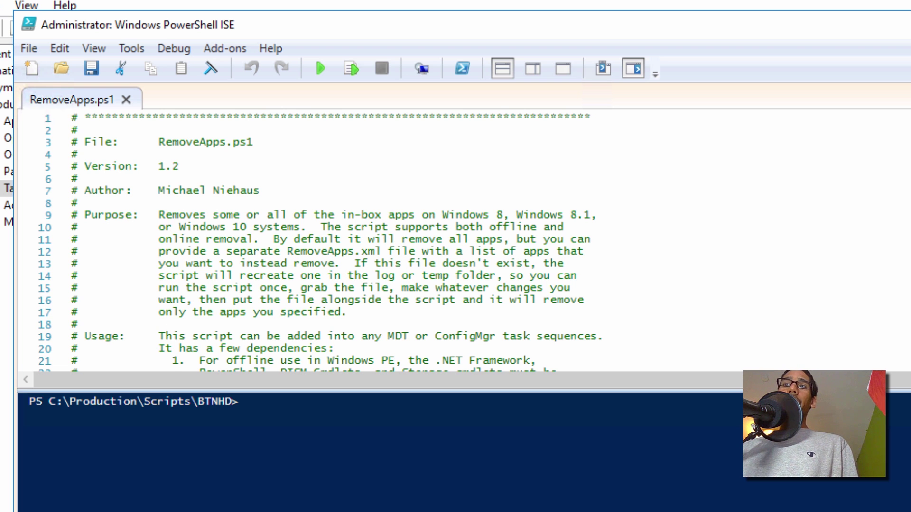
pyautogui.scroll(-18, 332, 238)
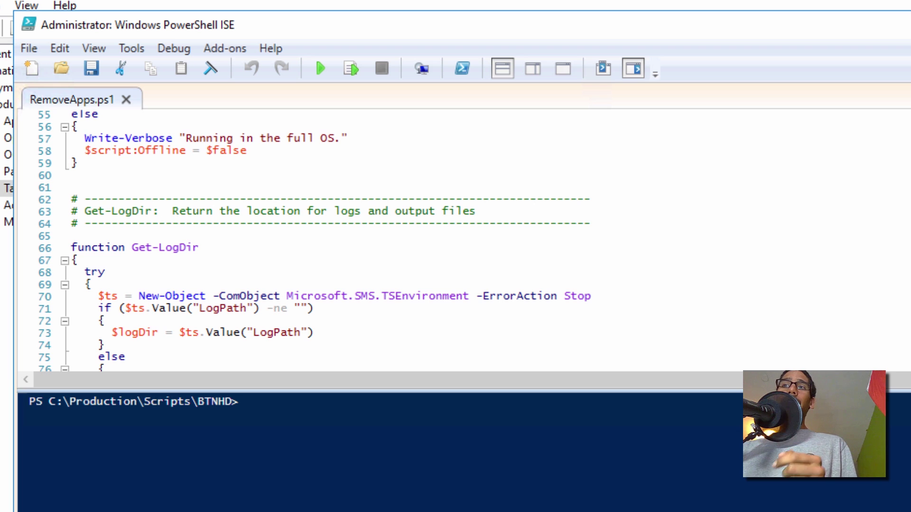
pyautogui.scroll(-9, 304, 238)
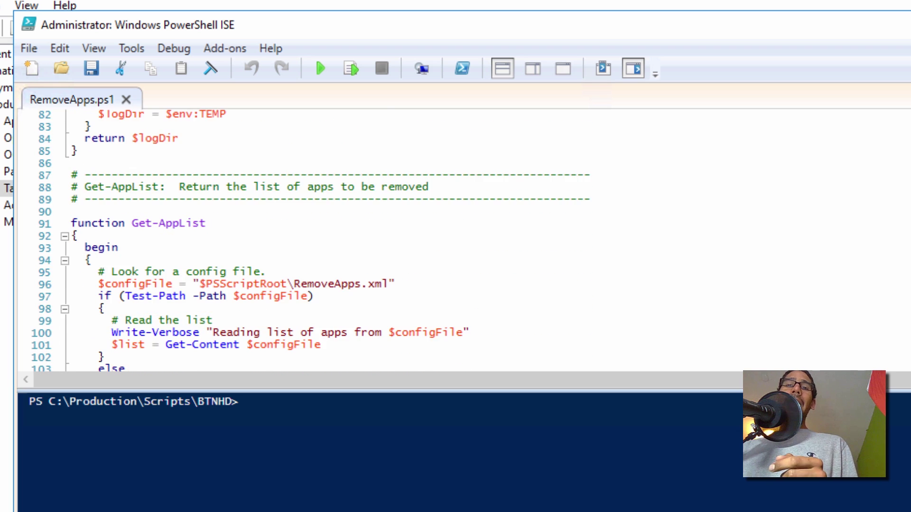
pyautogui.scroll(-2, 304, 237)
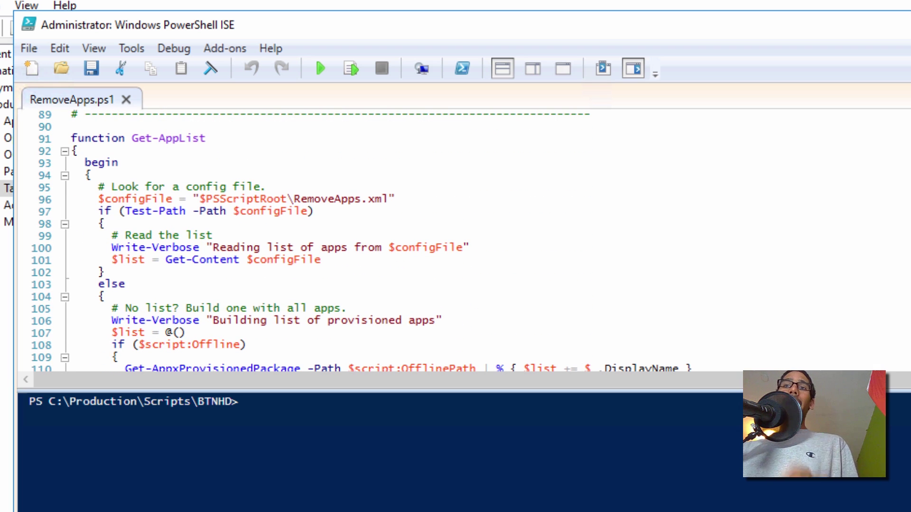
pyautogui.scroll(-15, 333, 237)
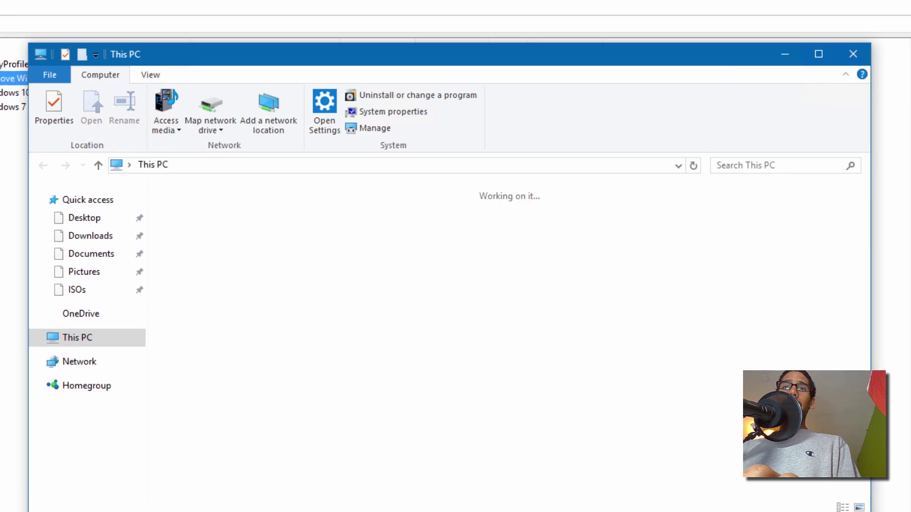
# Create a bj-testv3 folder on FastVMs (F:), copy its path F:\bj-testv3, and close Explorer
pyautogui.doubleClick(222, 360)
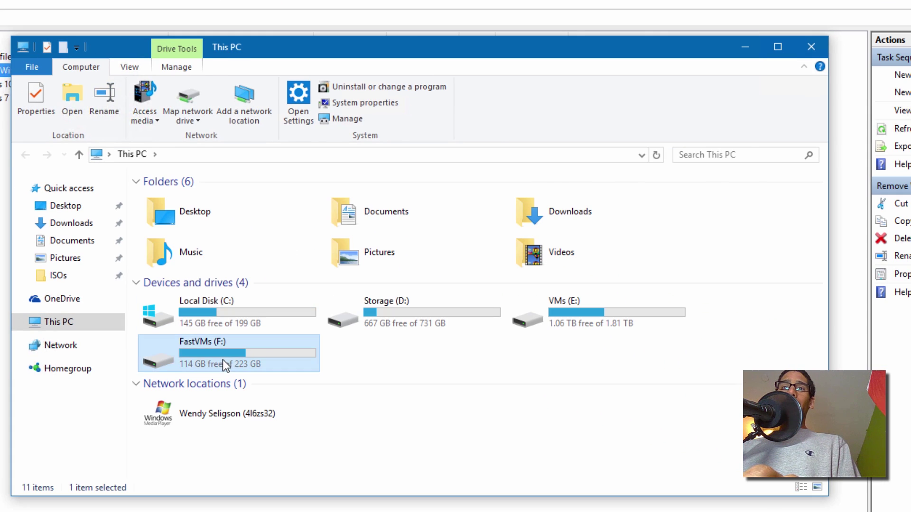
pyautogui.click(366, 107)
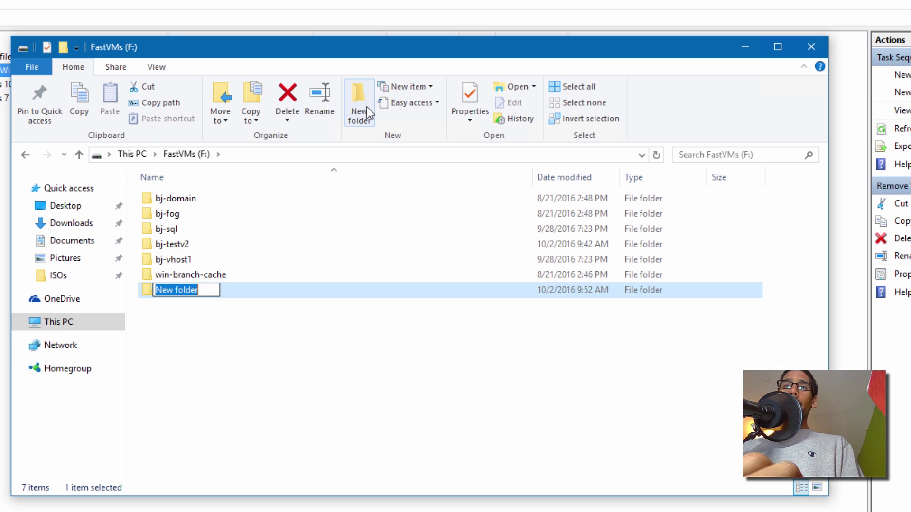
pyautogui.write('bj-test')
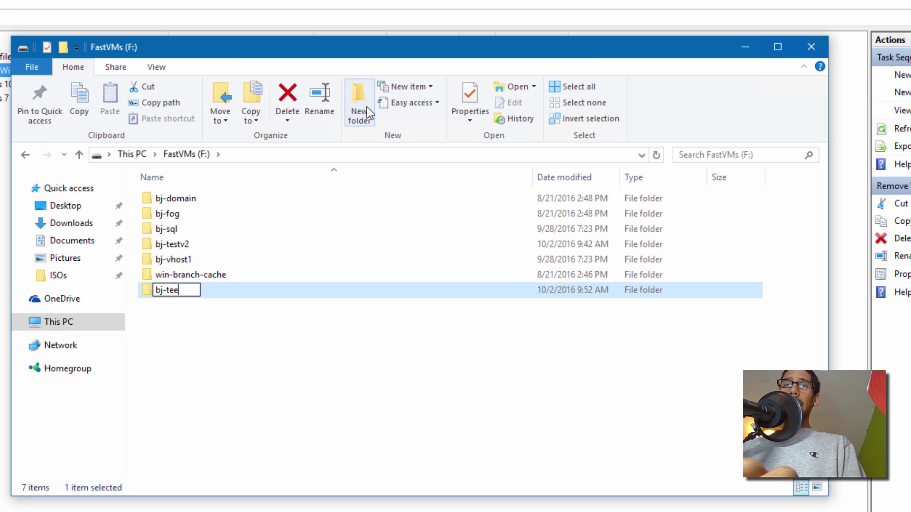
pyautogui.write('v3')
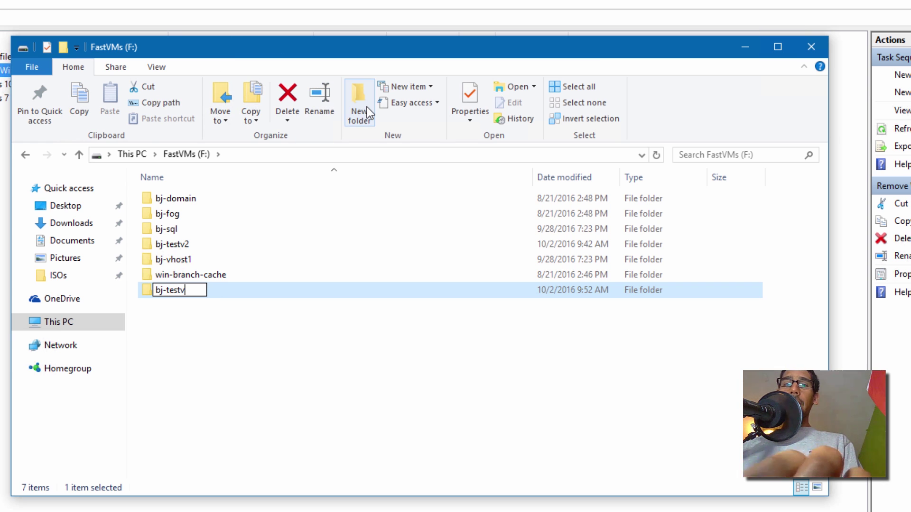
pyautogui.click(191, 313)
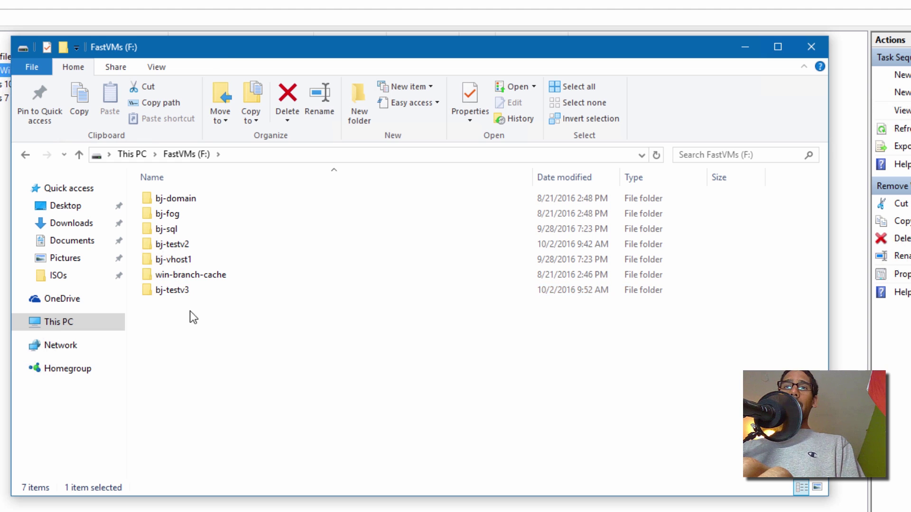
pyautogui.doubleClick(180, 290)
pyautogui.click(274, 152)
pyautogui.hotkey('ctrl', 'c')
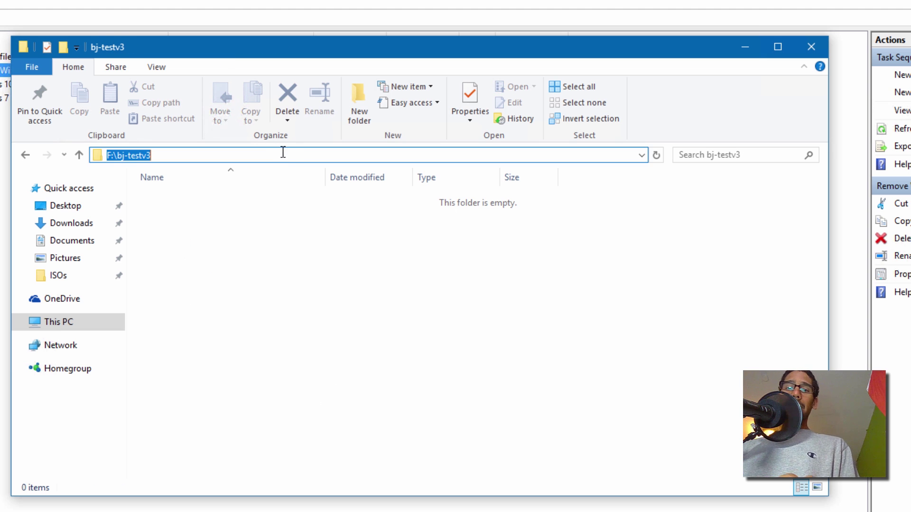
pyautogui.click(810, 46)
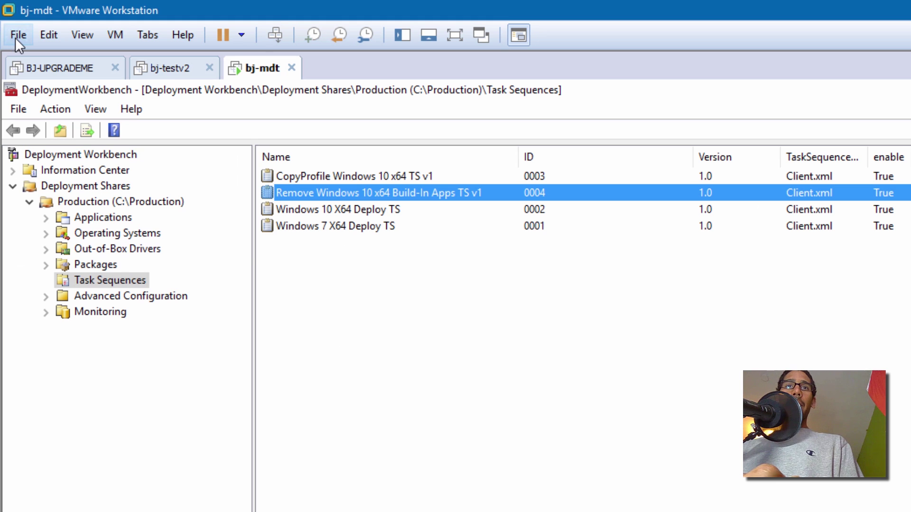
# Start a typical new VM, installing the OS later, with Windows 10 x64 as guest
pyautogui.click(15, 36)
pyautogui.click(42, 61)
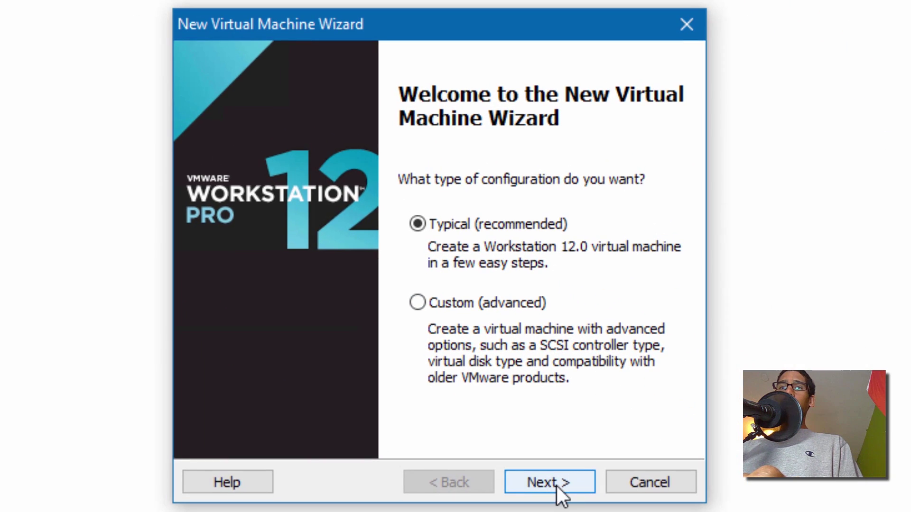
pyautogui.click(558, 490)
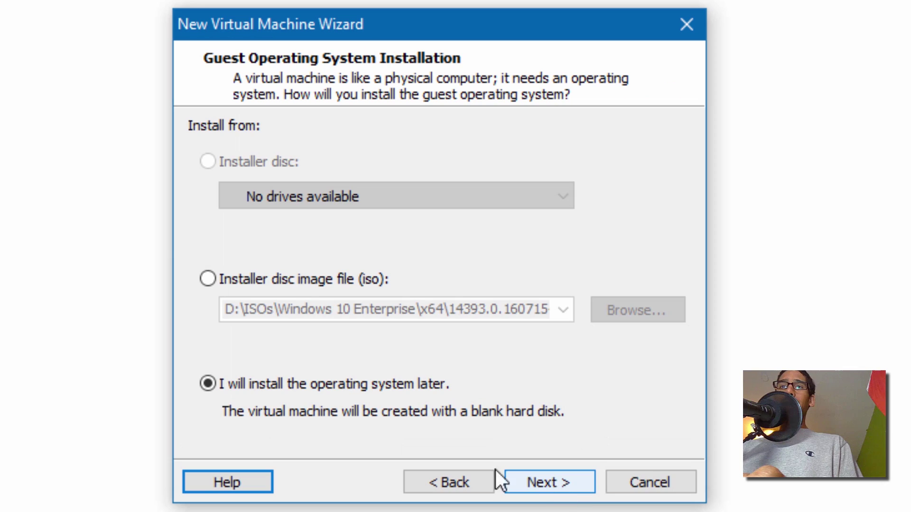
pyautogui.click(537, 486)
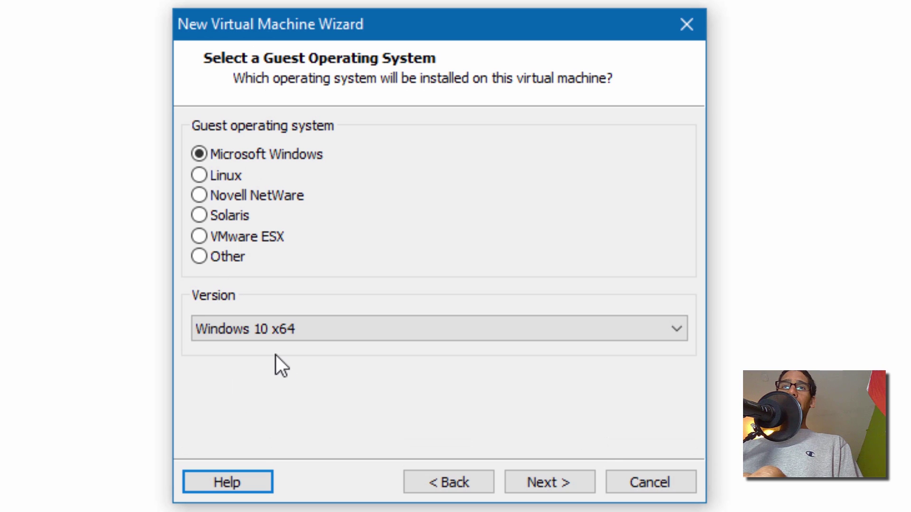
pyautogui.click(551, 490)
# Name the VM bj-testv3, store it at F:\bj-testv3, and give it a 25 GB disk
pyautogui.click(336, 227)
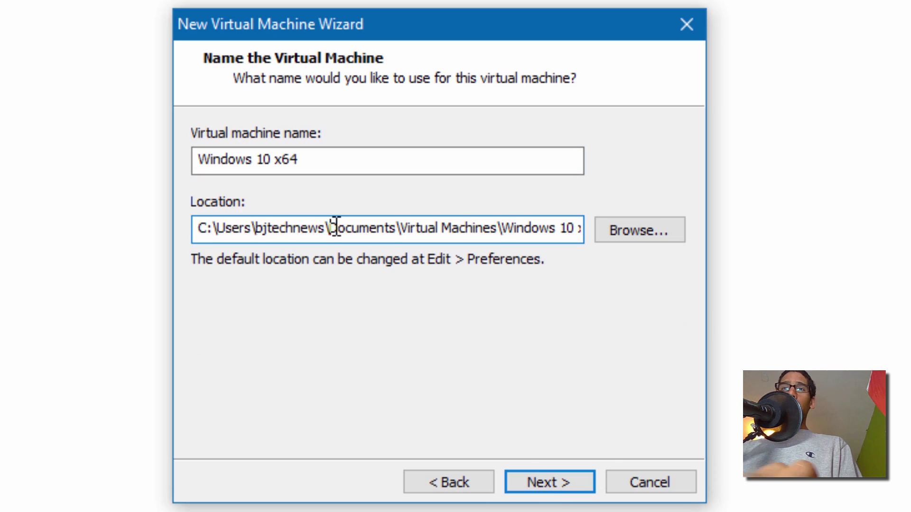
pyautogui.hotkey('ctrl', 'a')
pyautogui.hotkey('ctrl', 'v')
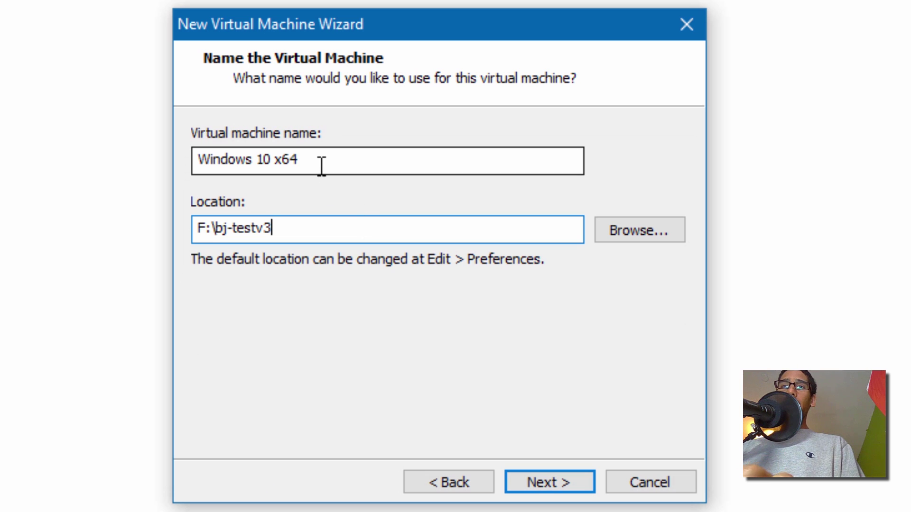
pyautogui.moveTo(322, 167); pyautogui.dragTo(121, 177)
pyautogui.write('bj-t')
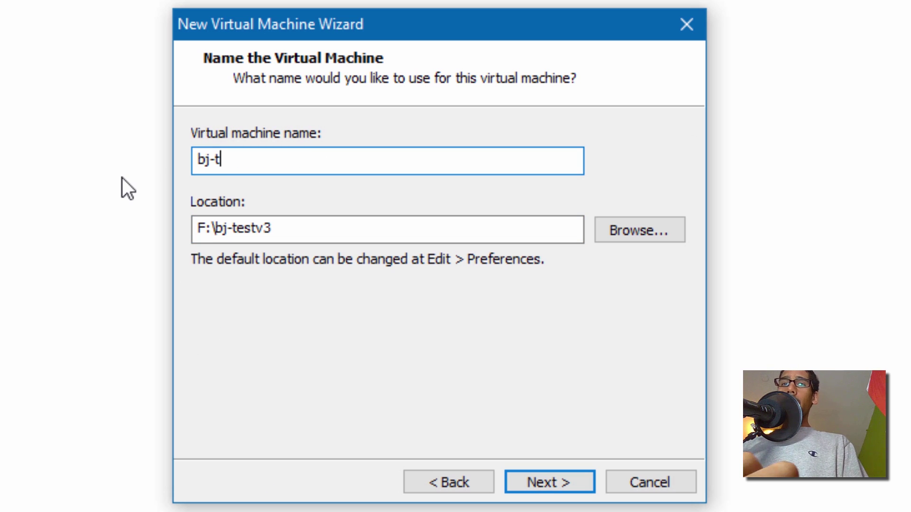
pyautogui.write('estv3')
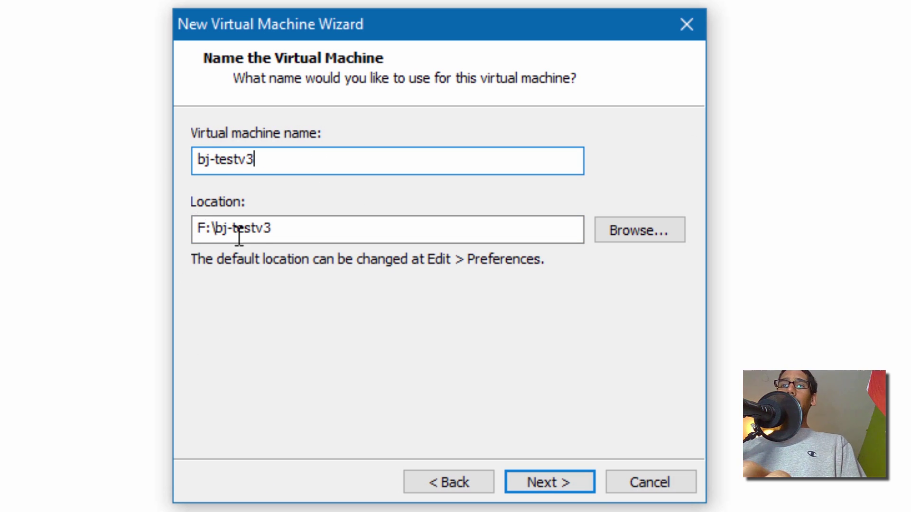
pyautogui.click(581, 487)
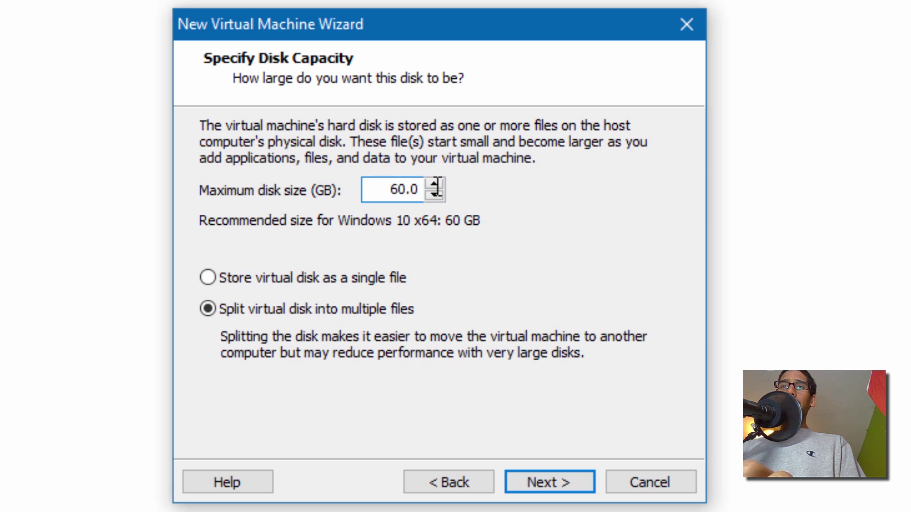
pyautogui.doubleClick(404, 189)
pyautogui.write('25')
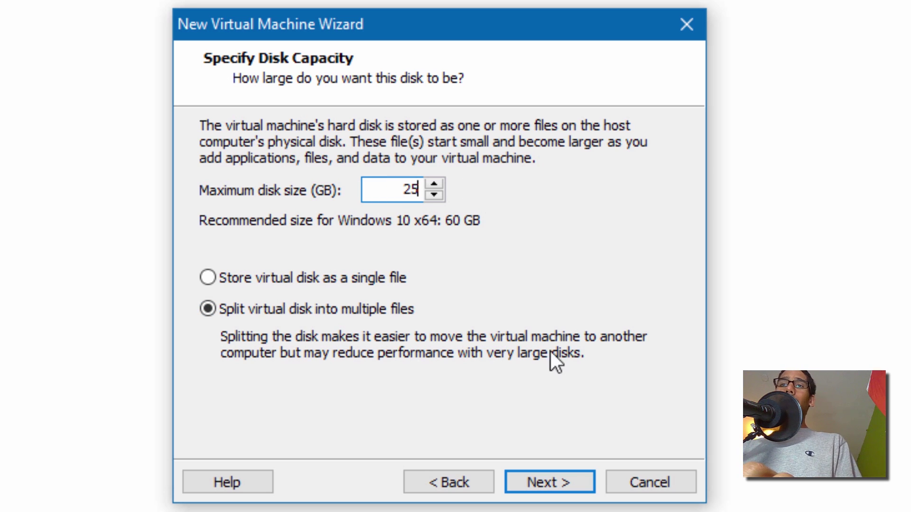
pyautogui.click(547, 483)
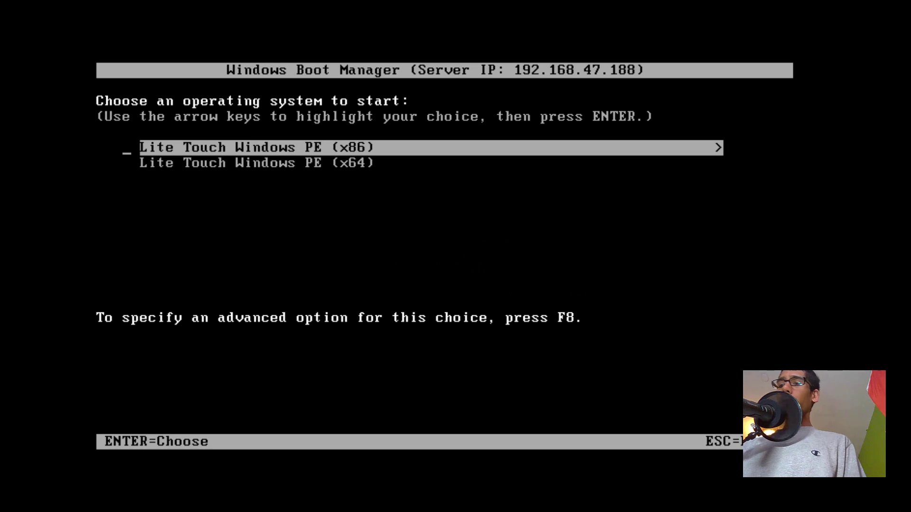
# Boot the new VM into Lite Touch Windows PE (x64) from the boot menu
pyautogui.press('Down')
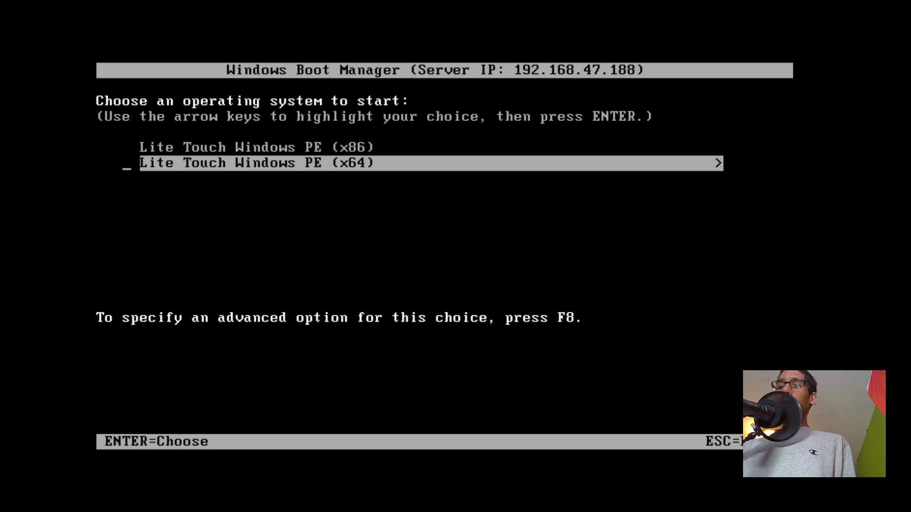
pyautogui.press('Return')
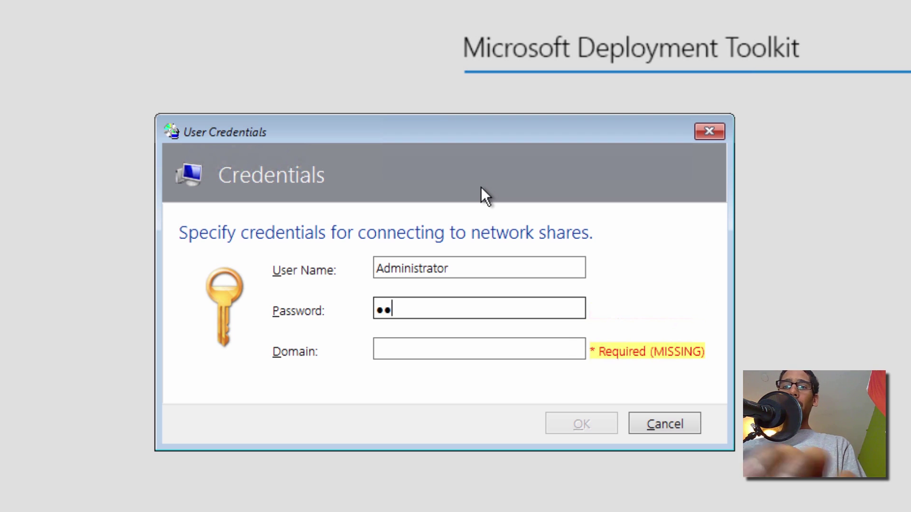
pyautogui.press('Tab')
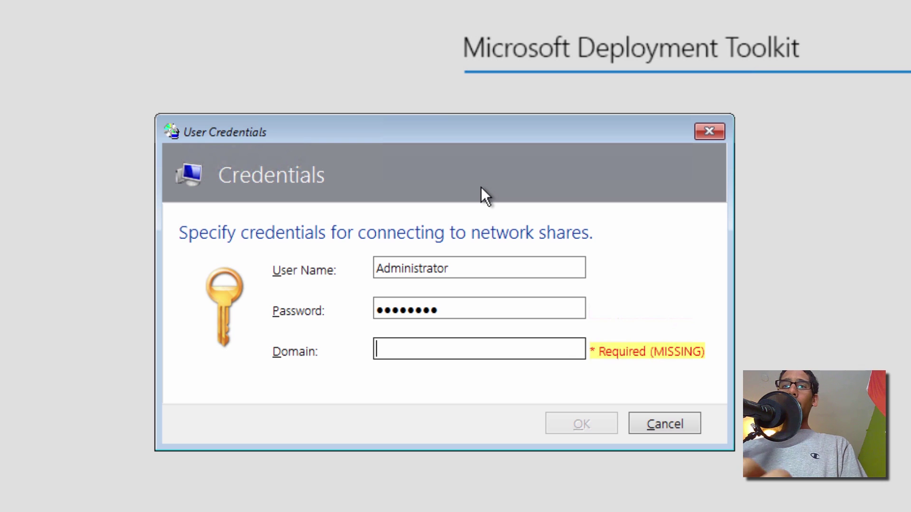
# Complete the Administrator credentials with the account password and btnhd.edu as the domain
pyautogui.write('btnh')
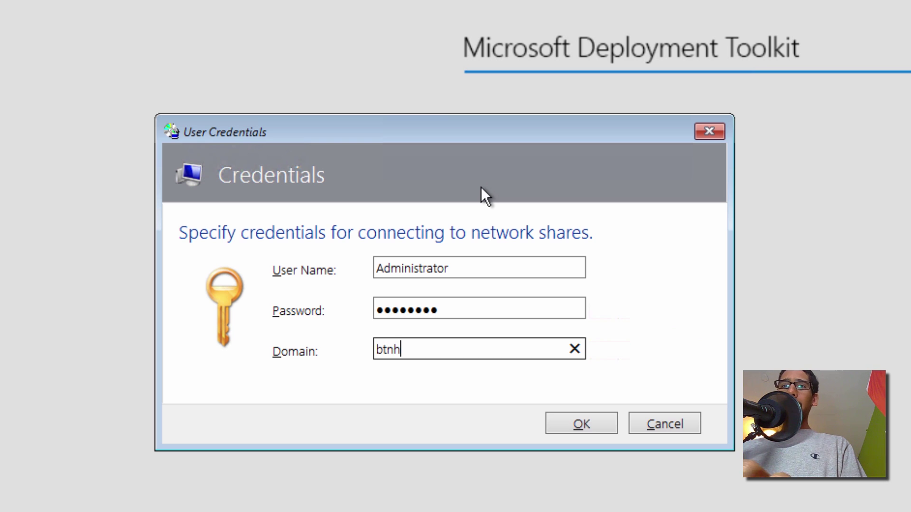
pyautogui.write('d.edu')
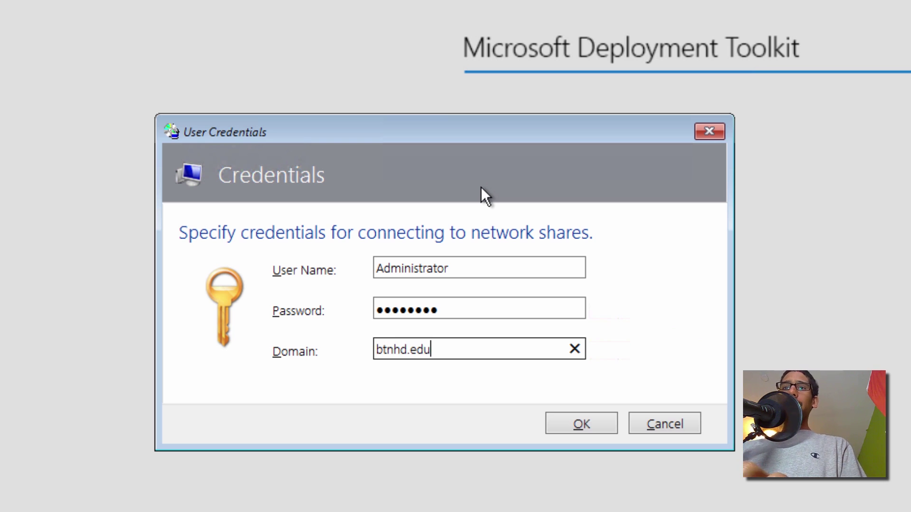
# Confirm the credentials and select the Remove Windows 10 x64 Build-In Apps TS v1 task sequence
pyautogui.press('Return')
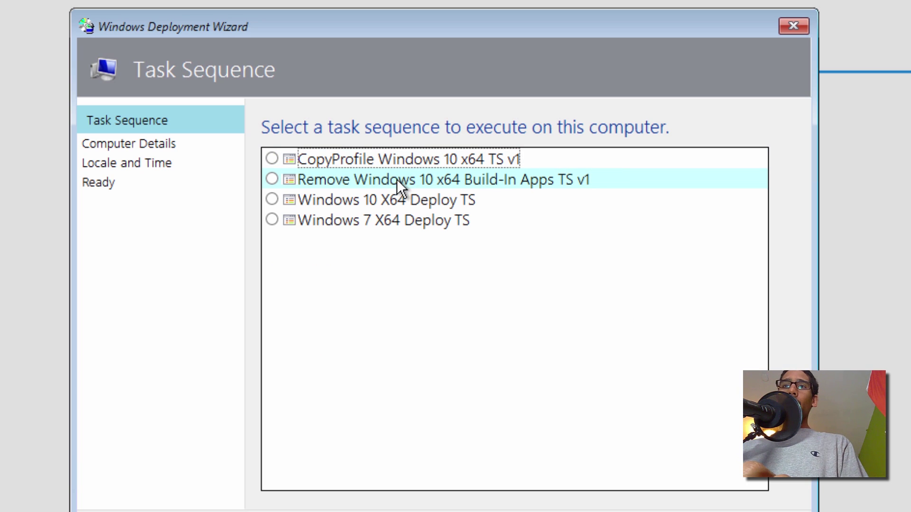
pyautogui.click(446, 178)
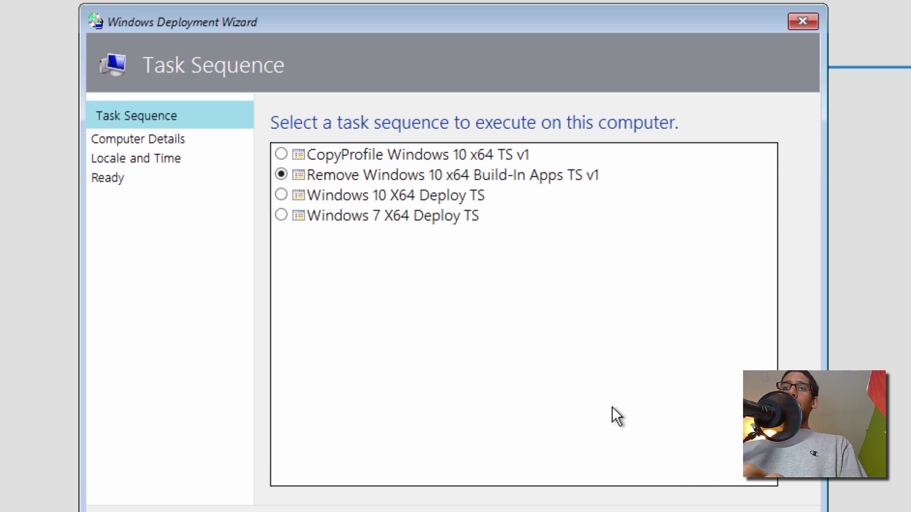
pyautogui.press('Return')
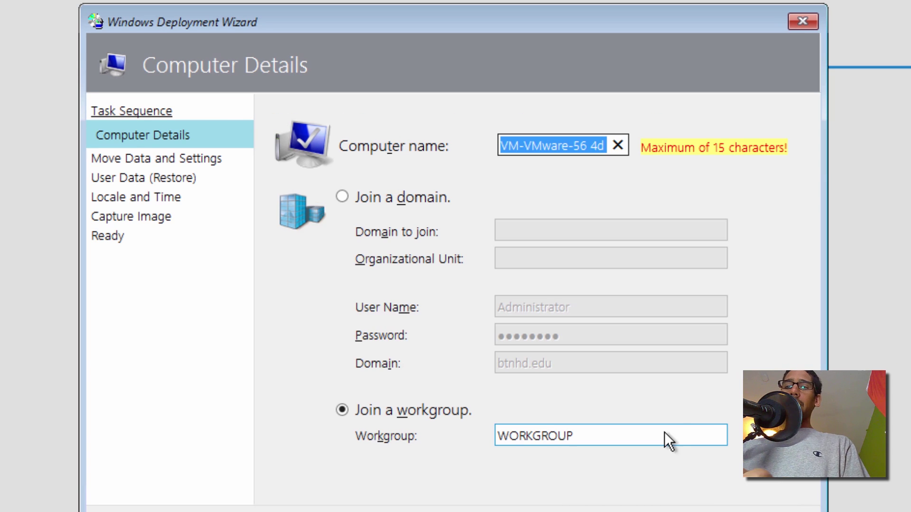
# Name the computer bj-testv3 and accept the remaining defaults up to the Ready page
pyautogui.write('bj-testv')
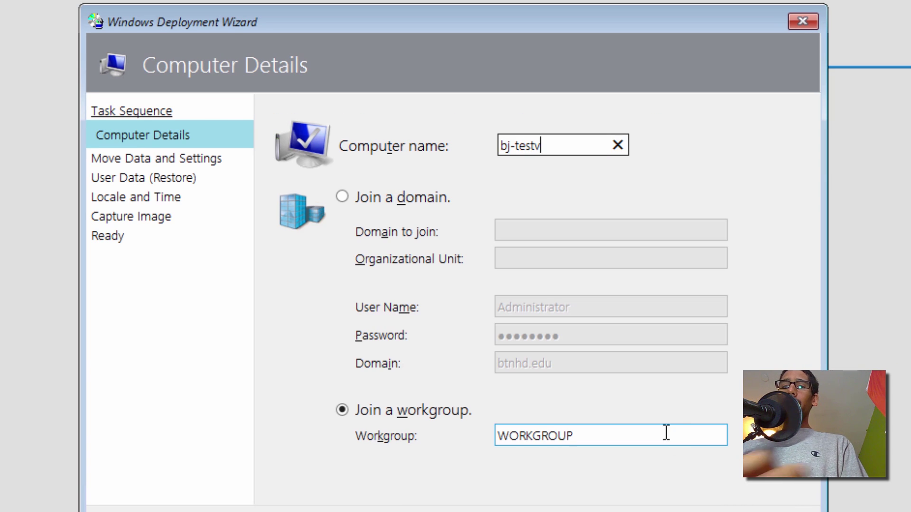
pyautogui.write('3')
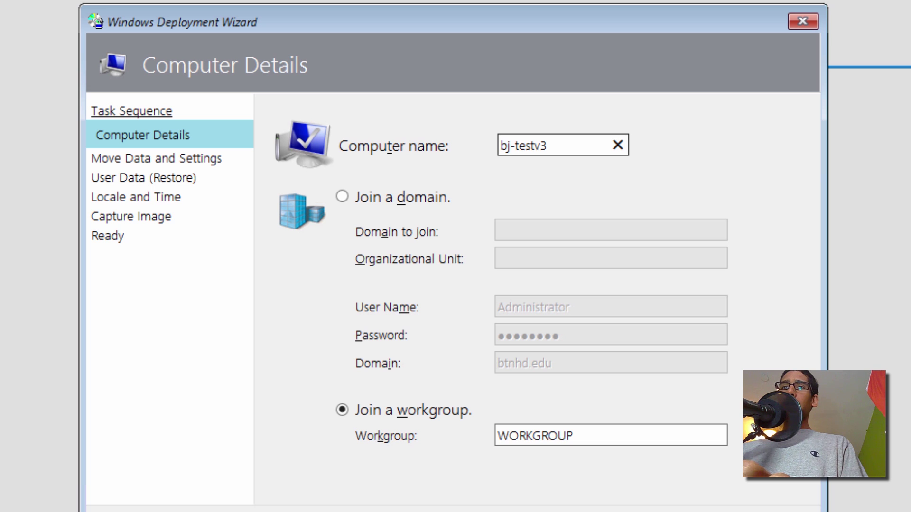
pyautogui.press('Return')
pyautogui.press('Return')
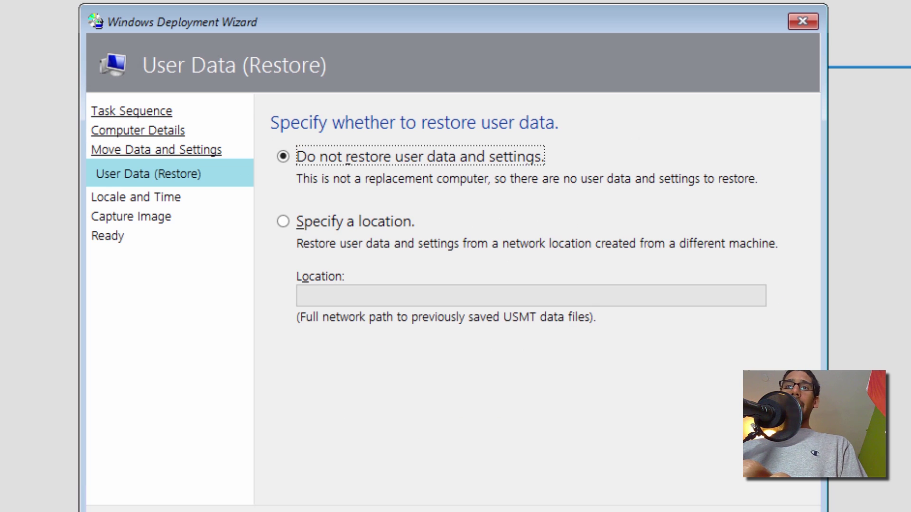
pyautogui.press('Return')
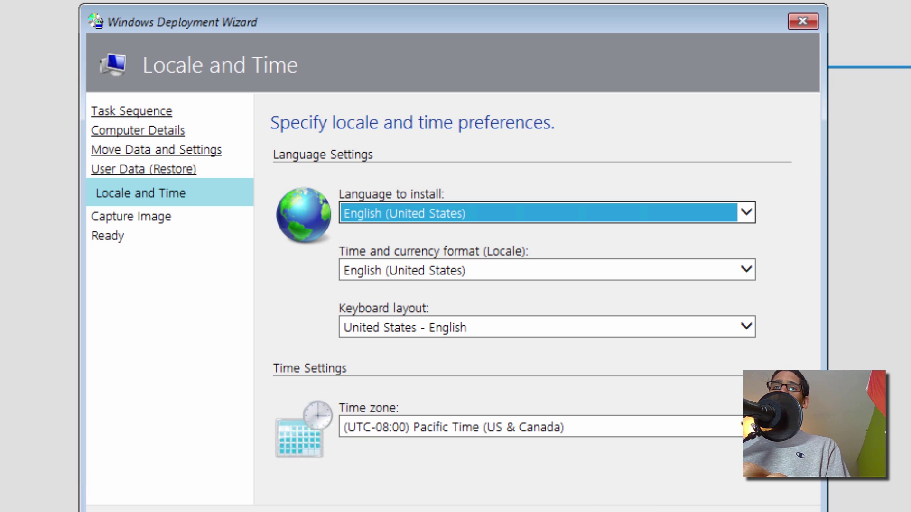
pyautogui.press('Return')
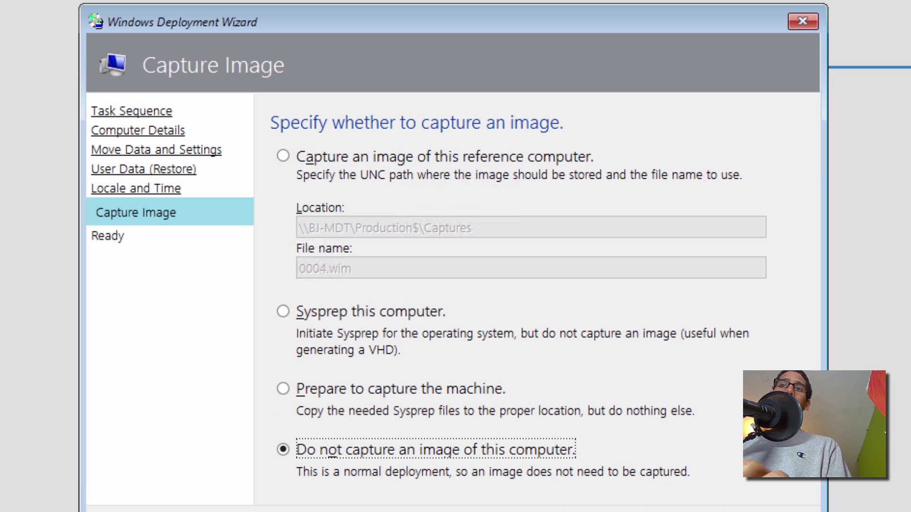
pyautogui.press('Return')
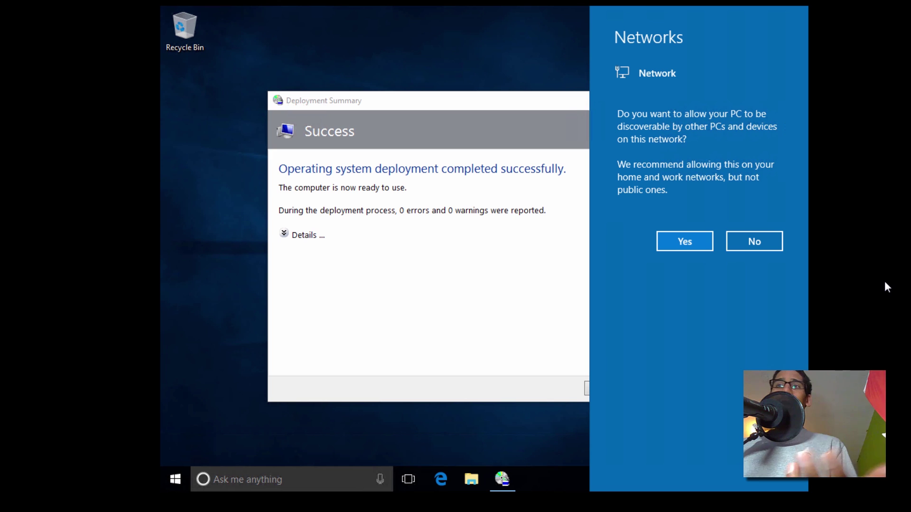
# Decline network discovery and close the successful Deployment Summary
pyautogui.click(540, 326)
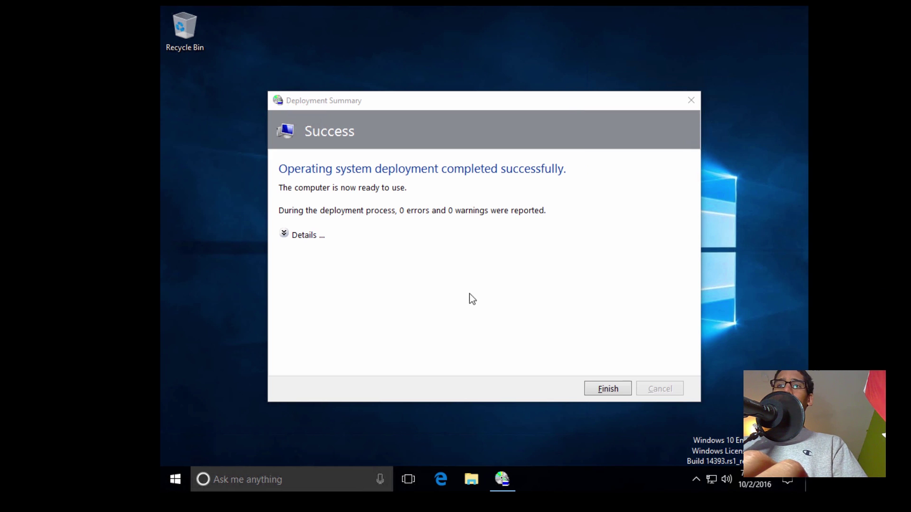
pyautogui.click(606, 392)
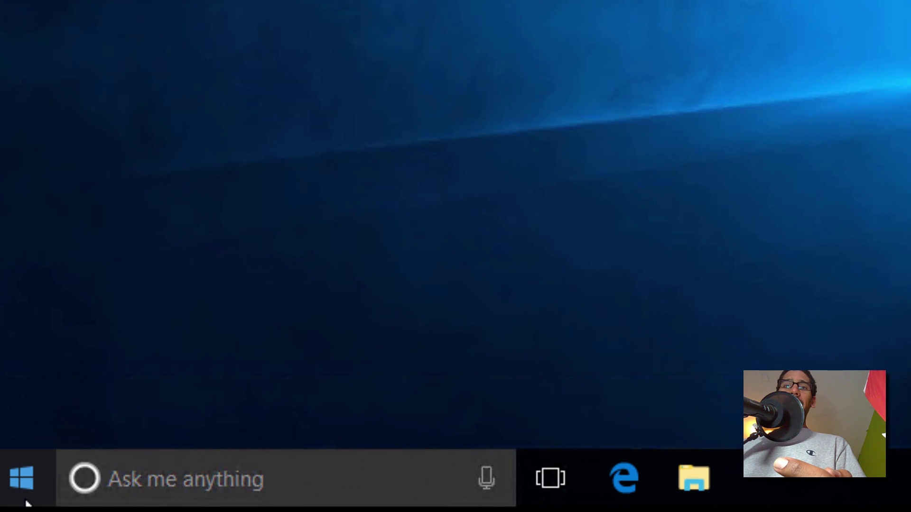
# Search Start for powershell and run Windows PowerShell as administrator
pyautogui.click(27, 498)
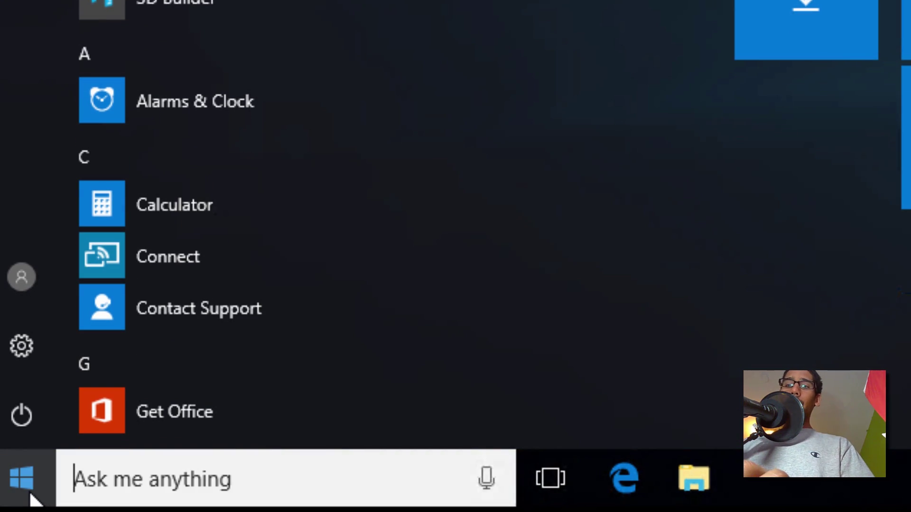
pyautogui.write('powershell')
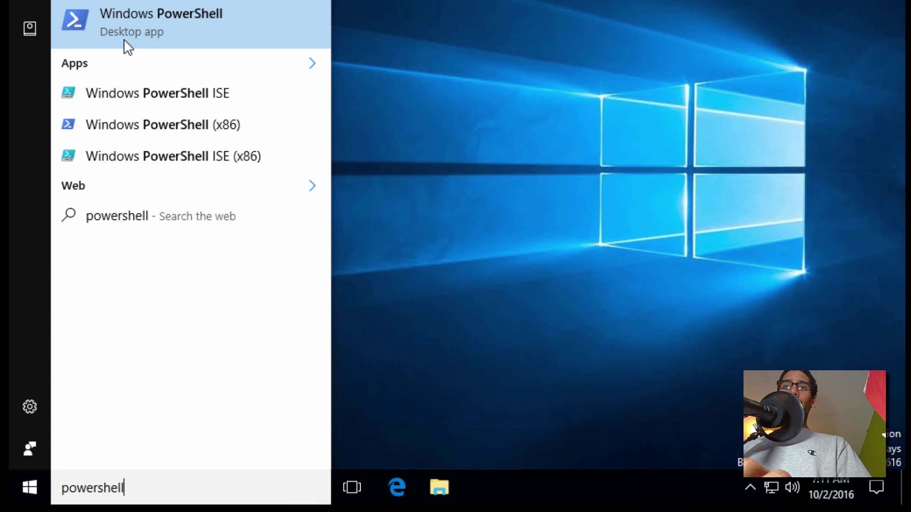
pyautogui.rightClick(125, 37)
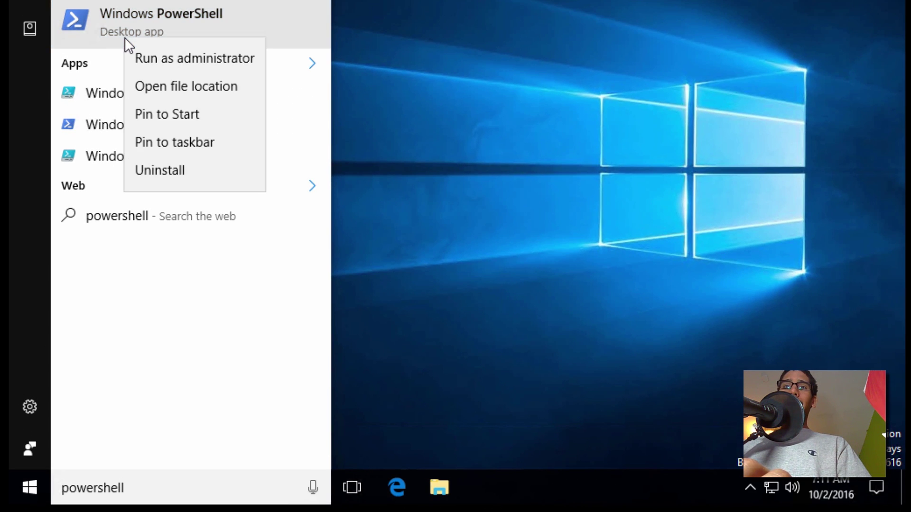
pyautogui.click(156, 58)
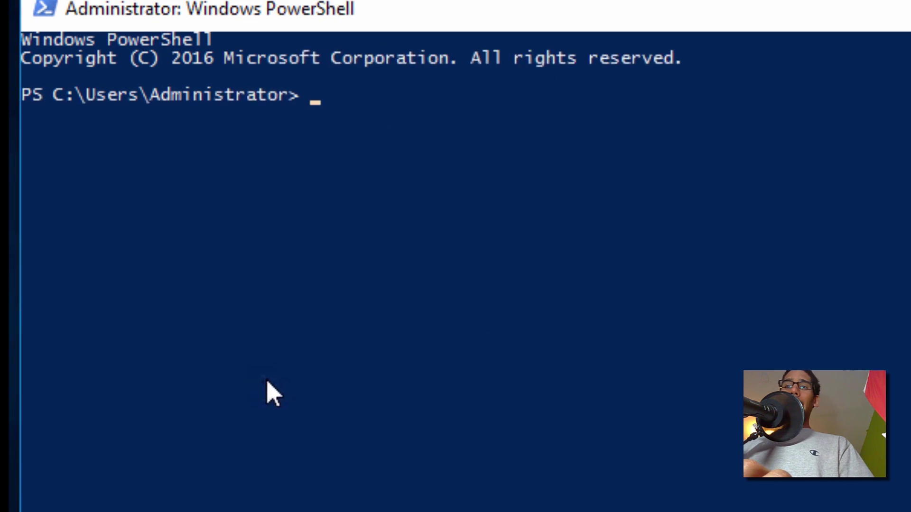
# Run get-appxpackage | select name, packagefullname to list remaining packages, then exit PowerShell
pyautogui.write('ge')
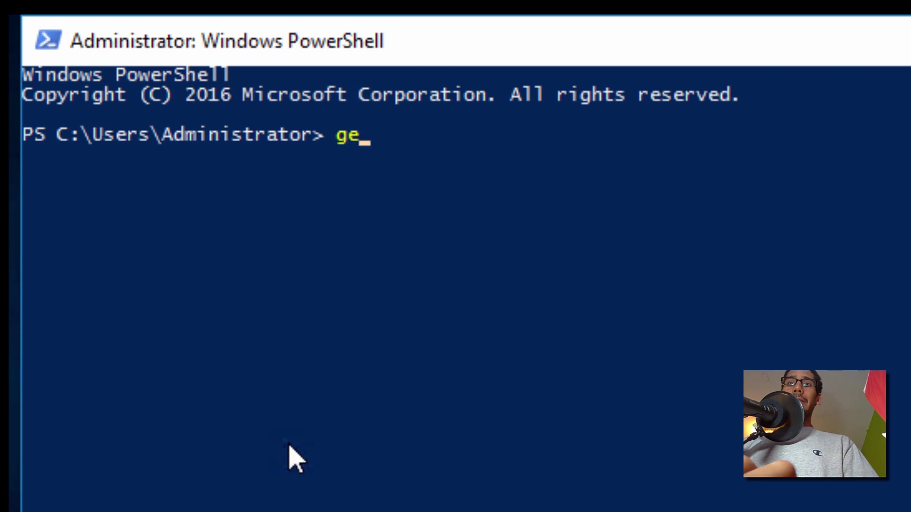
pyautogui.write('t-appx')
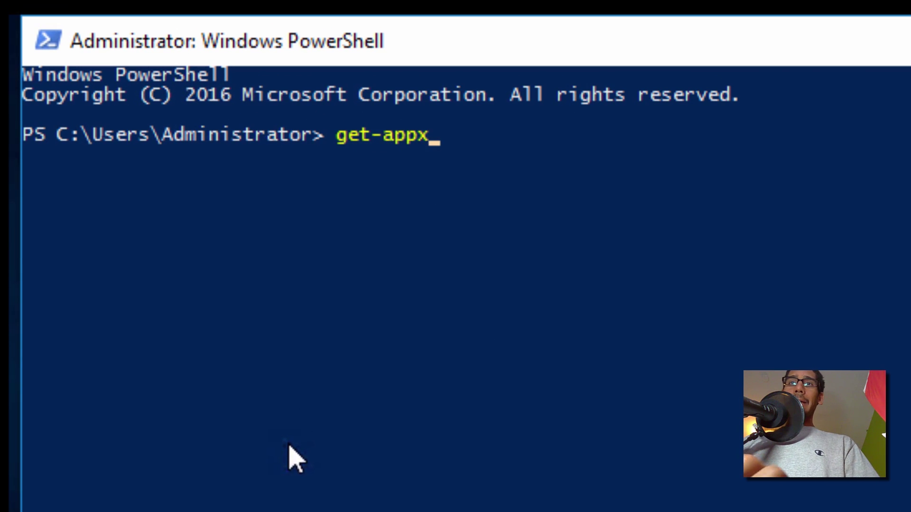
pyautogui.write('package')
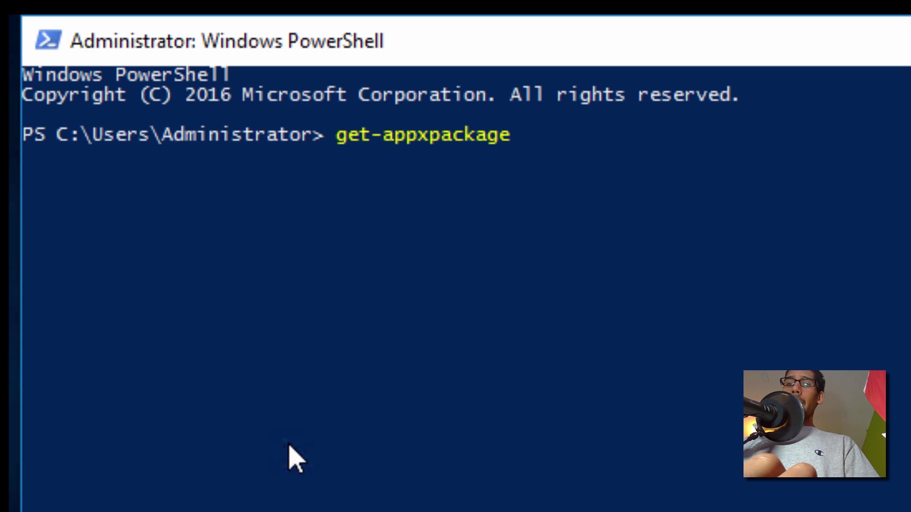
pyautogui.write(' | select')
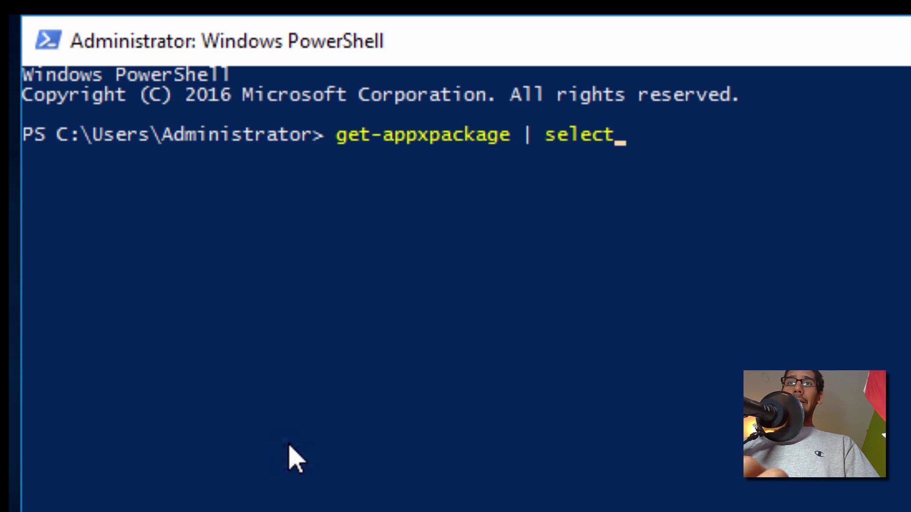
pyautogui.press('BackSpace')
pyautogui.write('t n')
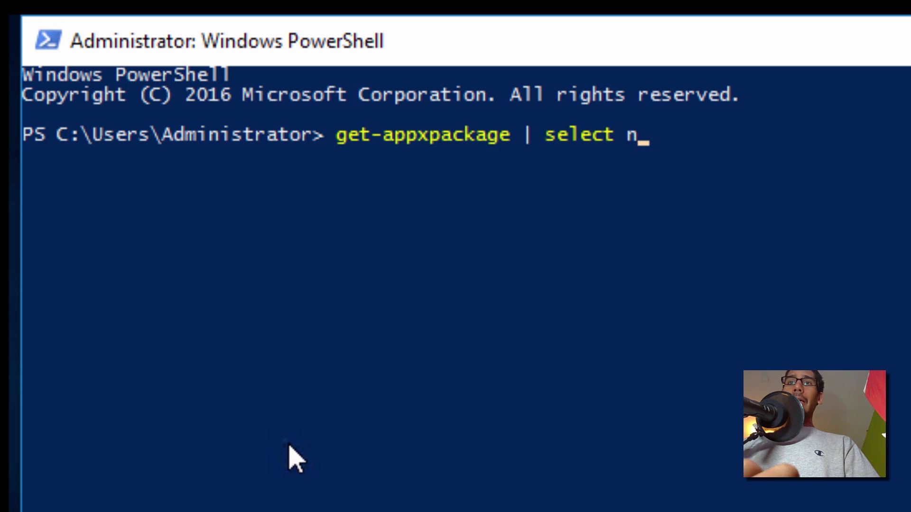
pyautogui.write('ame,')
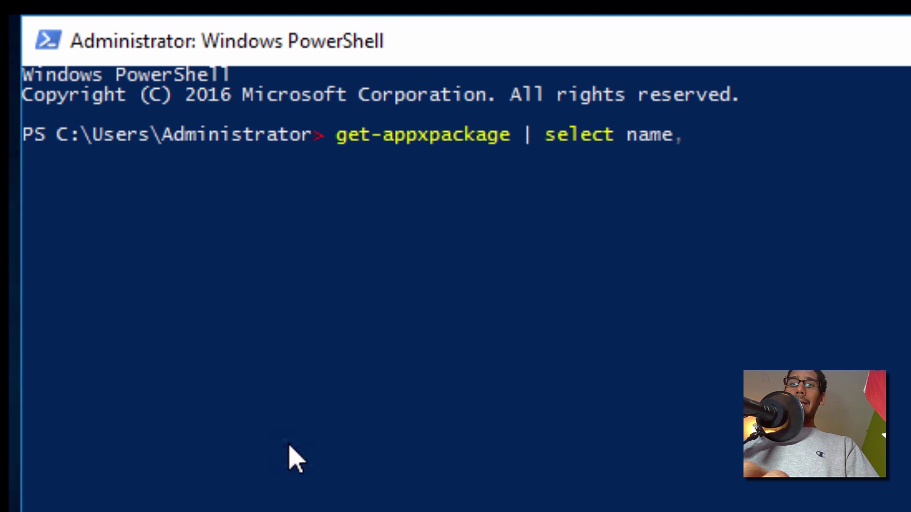
pyautogui.write(' packagefull')
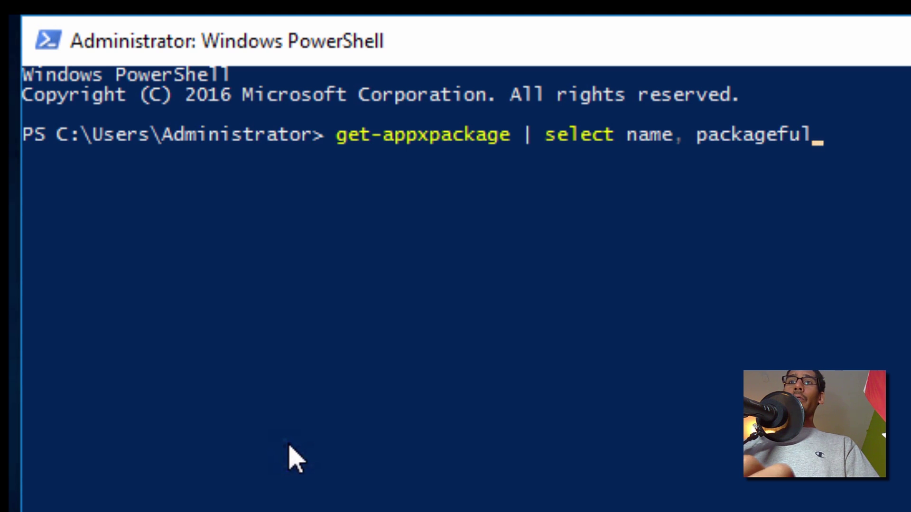
pyautogui.write('name')
pyautogui.press('Return')
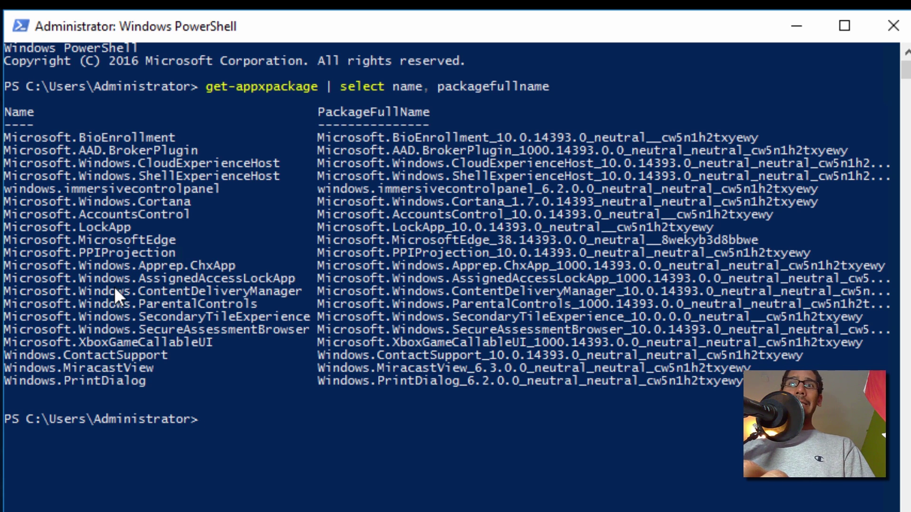
pyautogui.write('exit')
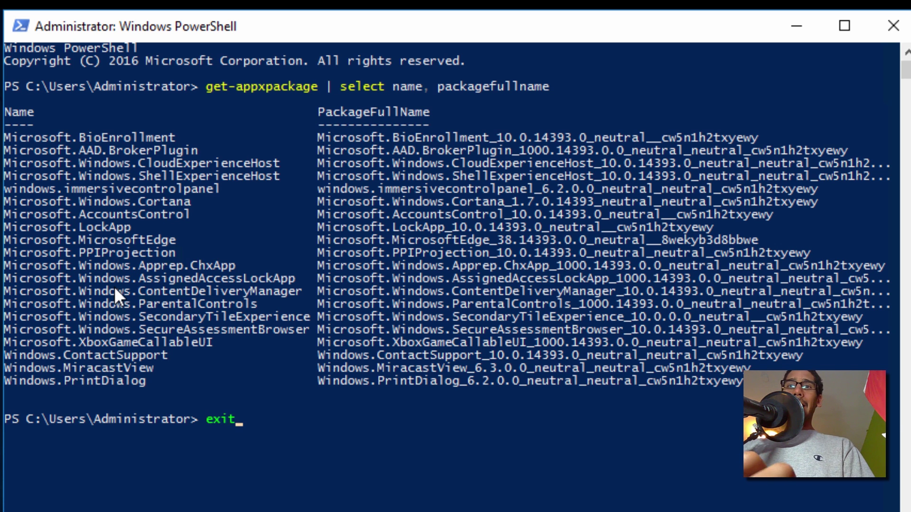
pyautogui.press('Return')
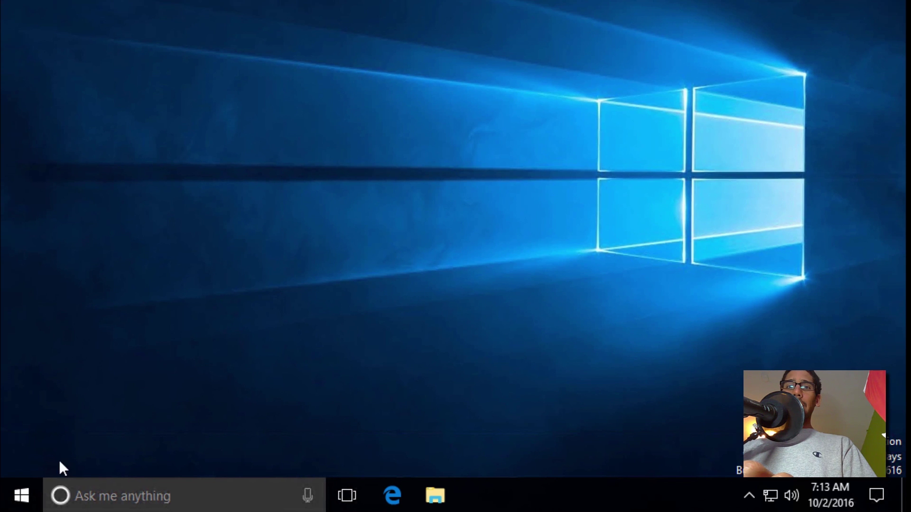
pyautogui.click(21, 497)
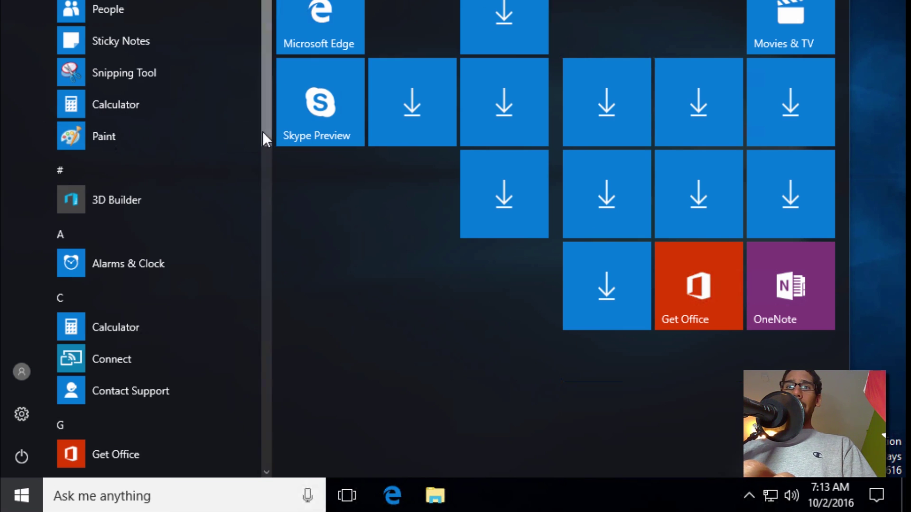
pyautogui.moveTo(264, 126); pyautogui.dragTo(261, 499)
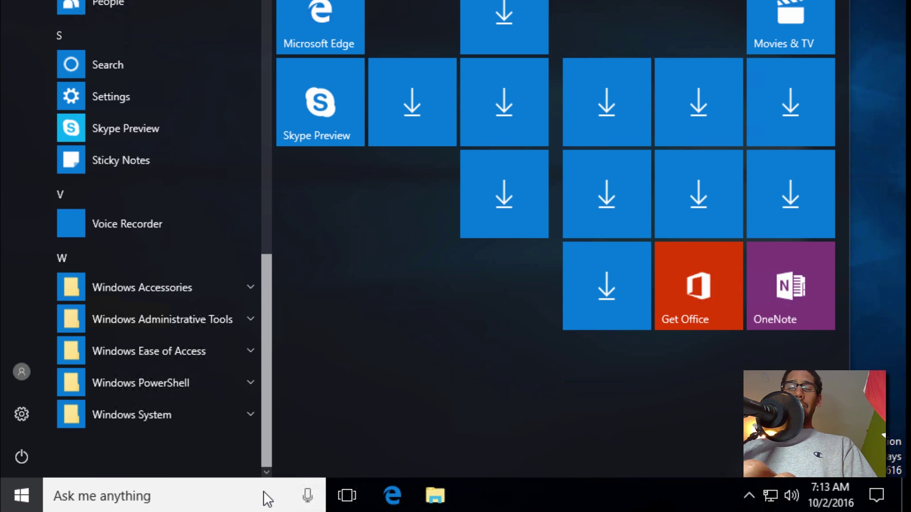
pyautogui.moveTo(266, 456); pyautogui.dragTo(257, 217)
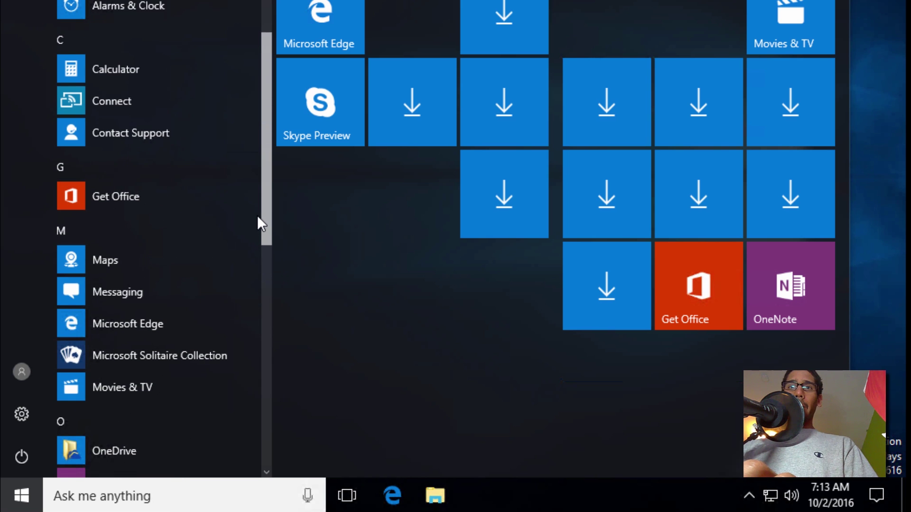
pyautogui.press('super')
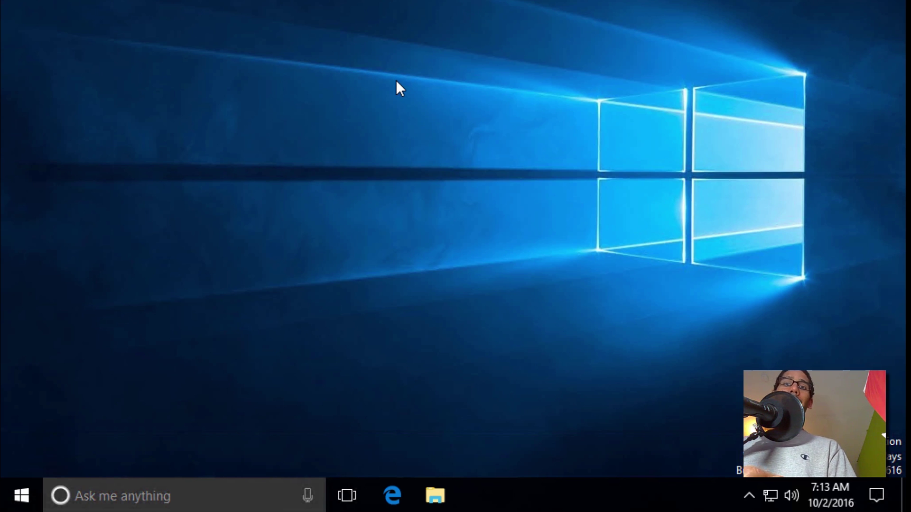
# Open Computer Management and show the Users list under Local Users and Groups
pyautogui.rightClick(22, 495)
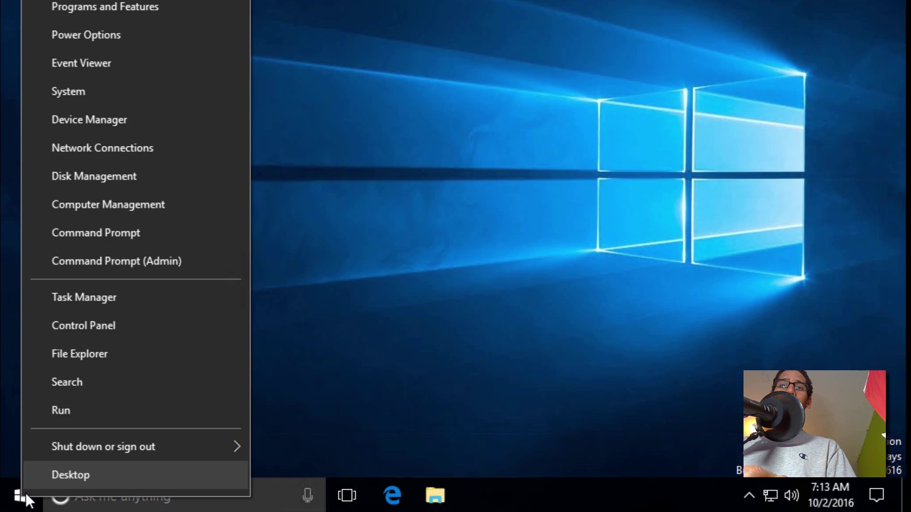
pyautogui.click(79, 203)
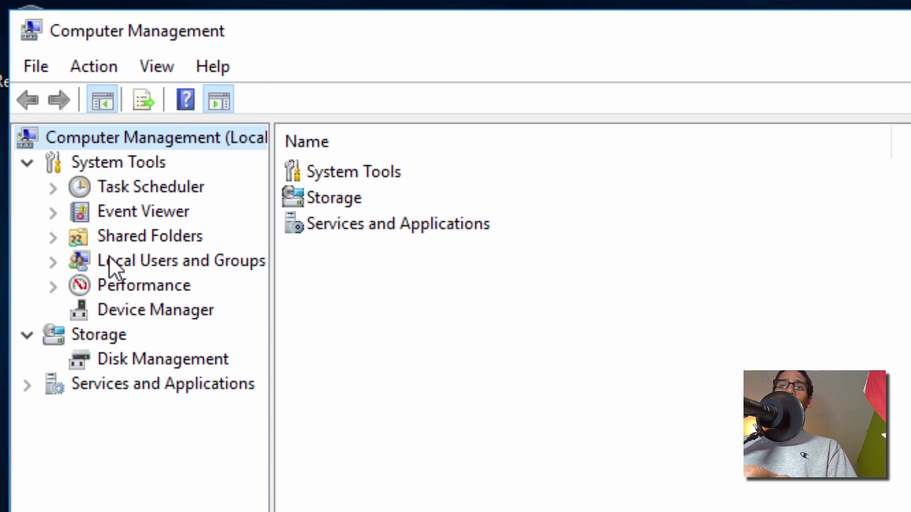
pyautogui.doubleClick(115, 271)
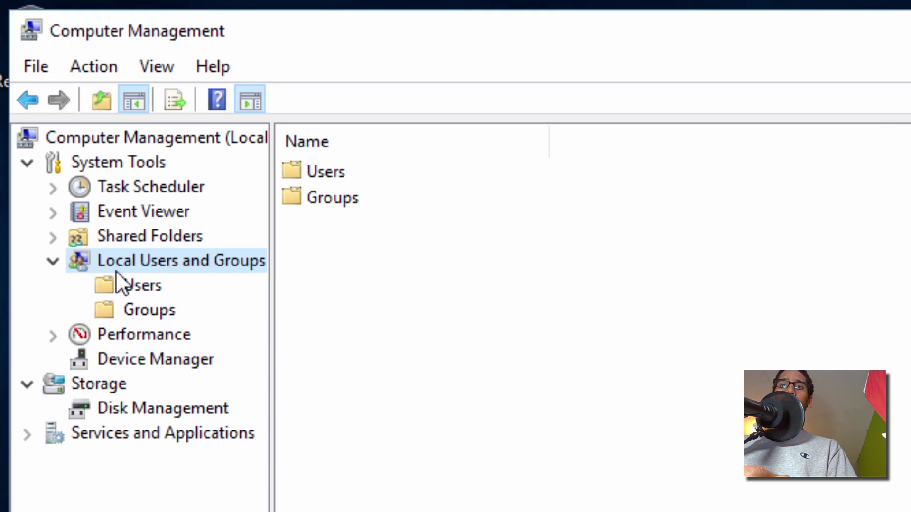
pyautogui.click(131, 292)
# Create local user 'You' with no forced password change at next logon, then close the console
pyautogui.rightClick(372, 350)
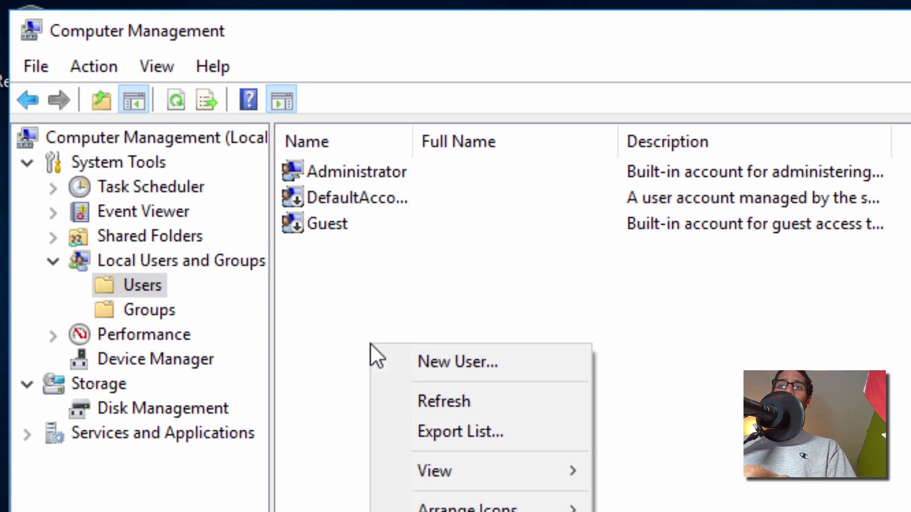
pyautogui.click(417, 362)
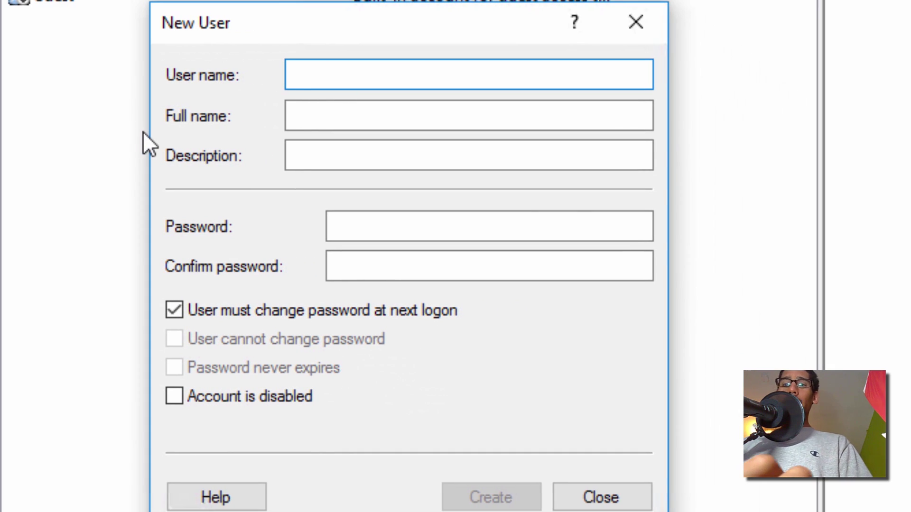
pyautogui.write('You')
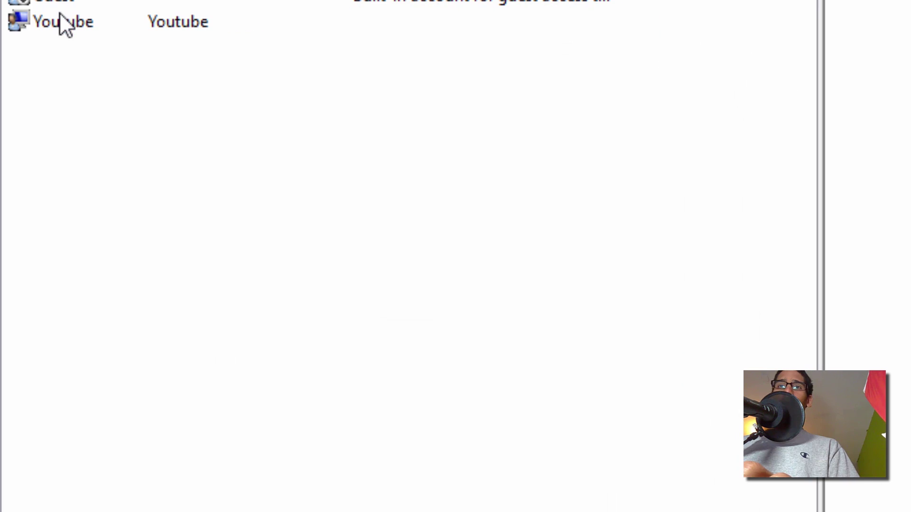
pyautogui.doubleClick(59, 23)
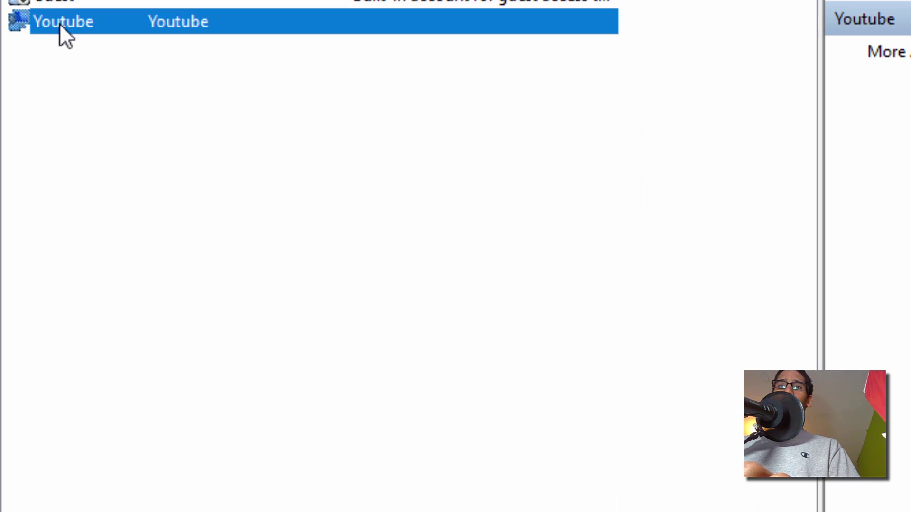
pyautogui.click(215, 255)
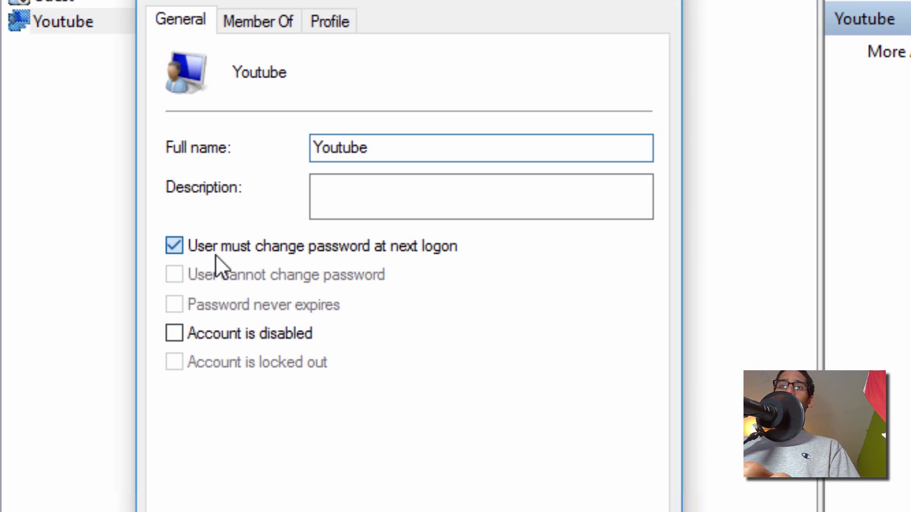
pyautogui.click(313, 147)
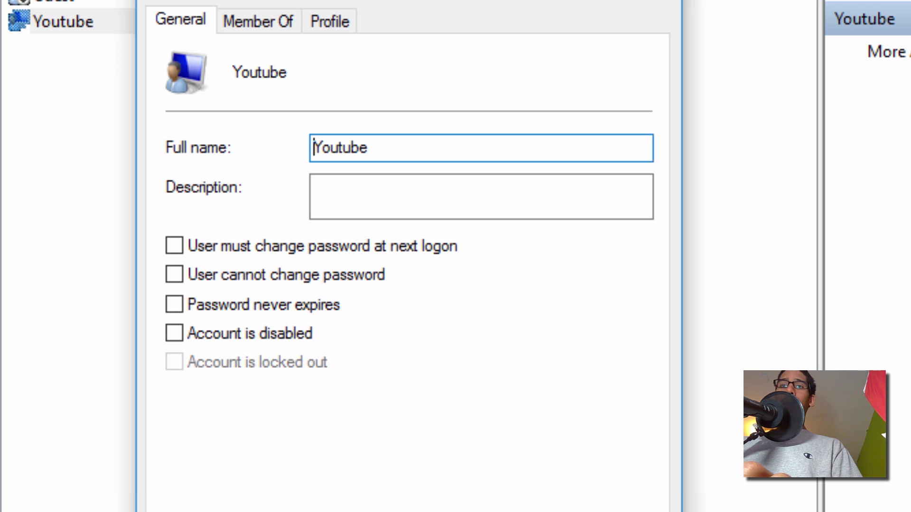
pyautogui.press('Return')
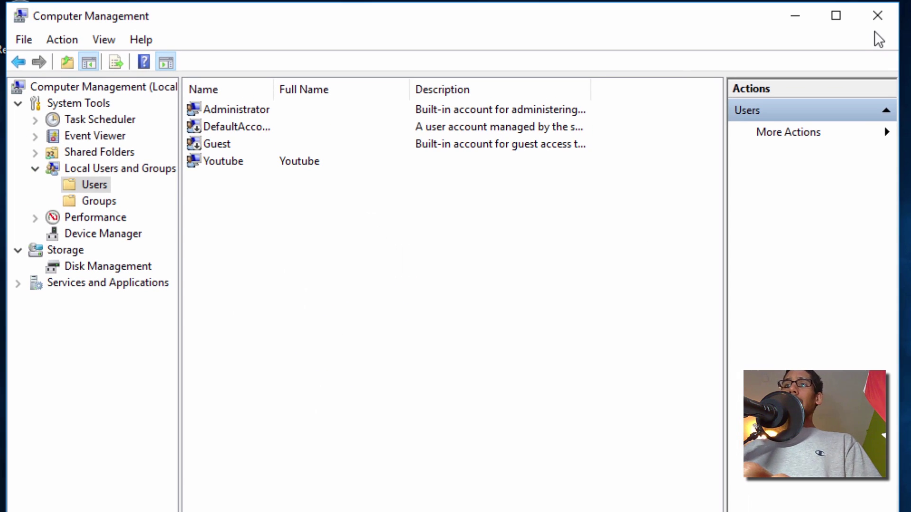
pyautogui.click(875, 19)
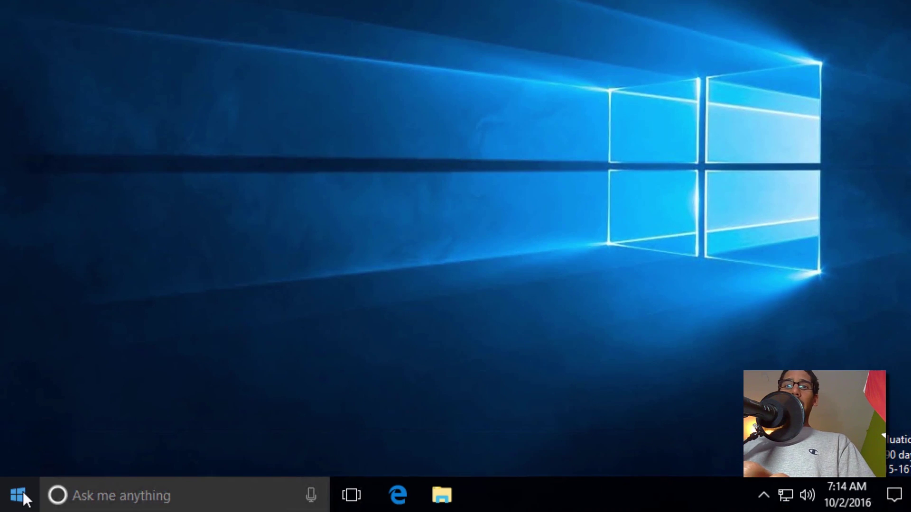
# Sign out of the administrator account and sign in as the new local user
pyautogui.click(17, 494)
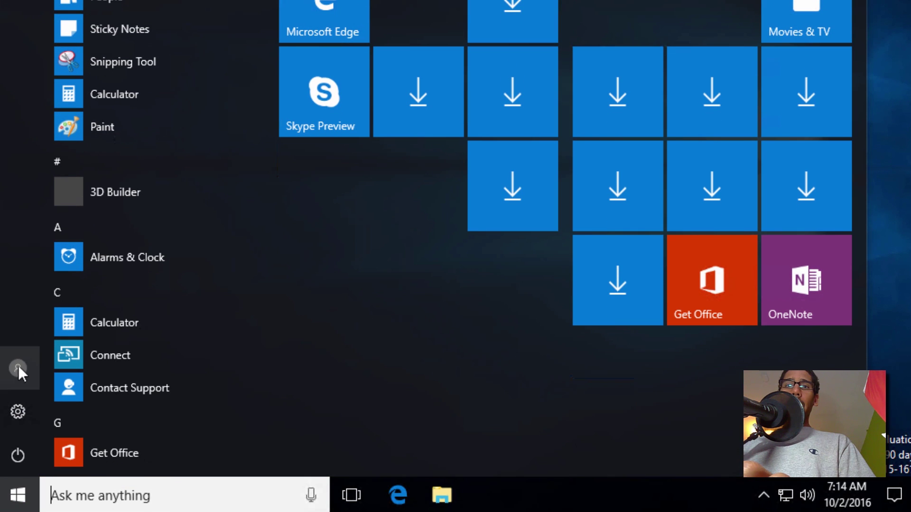
pyautogui.click(18, 366)
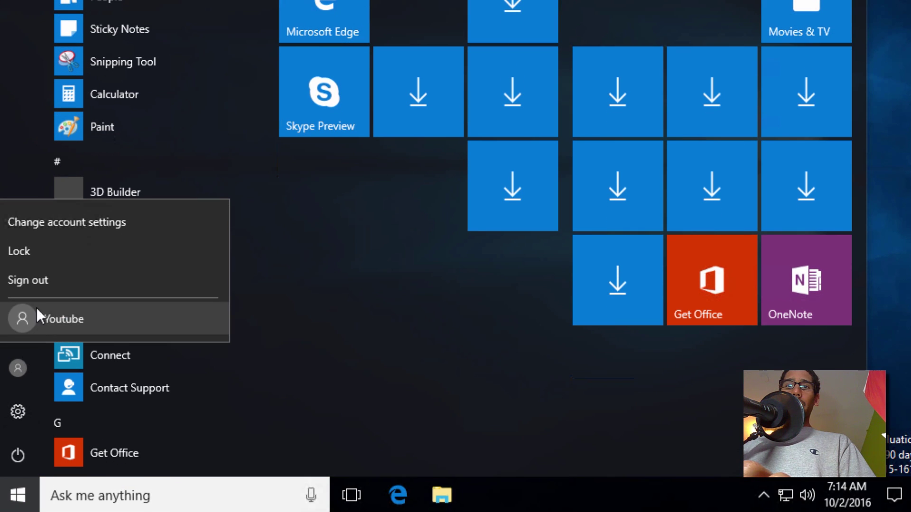
pyautogui.click(48, 281)
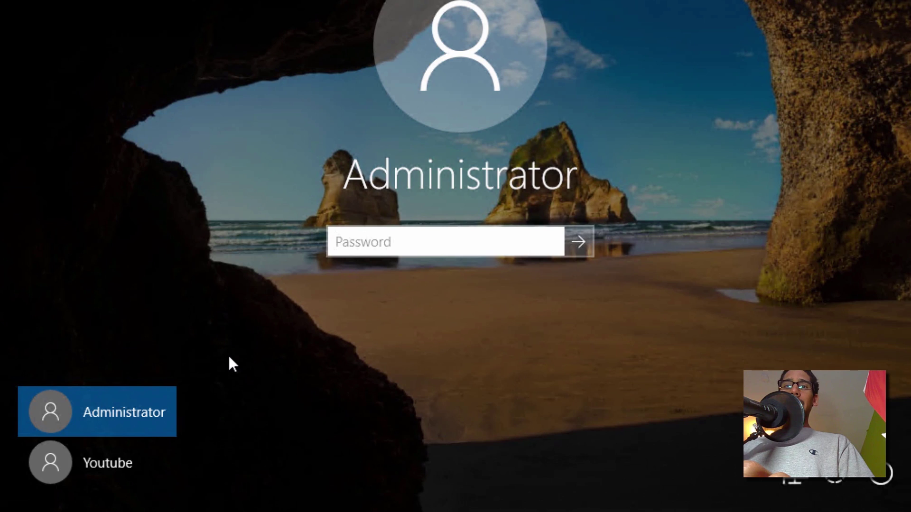
pyautogui.click(110, 463)
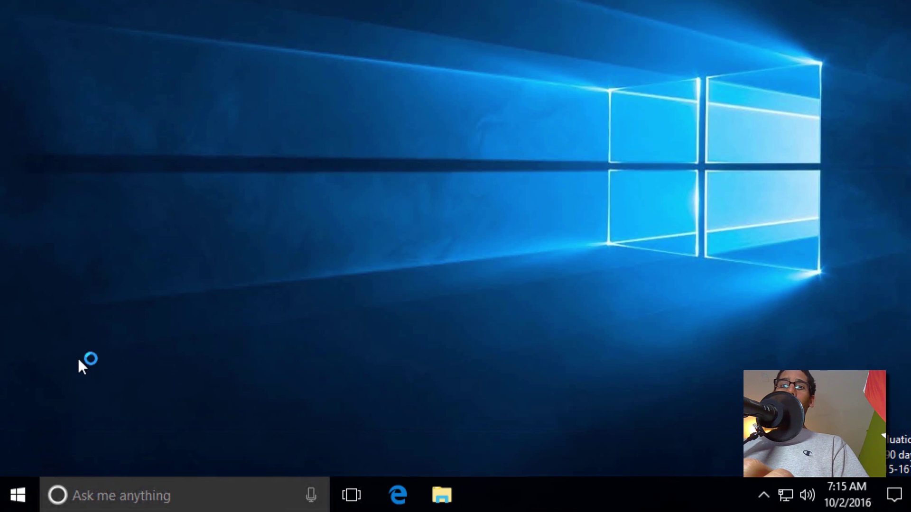
# Browse the Start menu's short app list, then close it to show the desktop
pyautogui.click(18, 496)
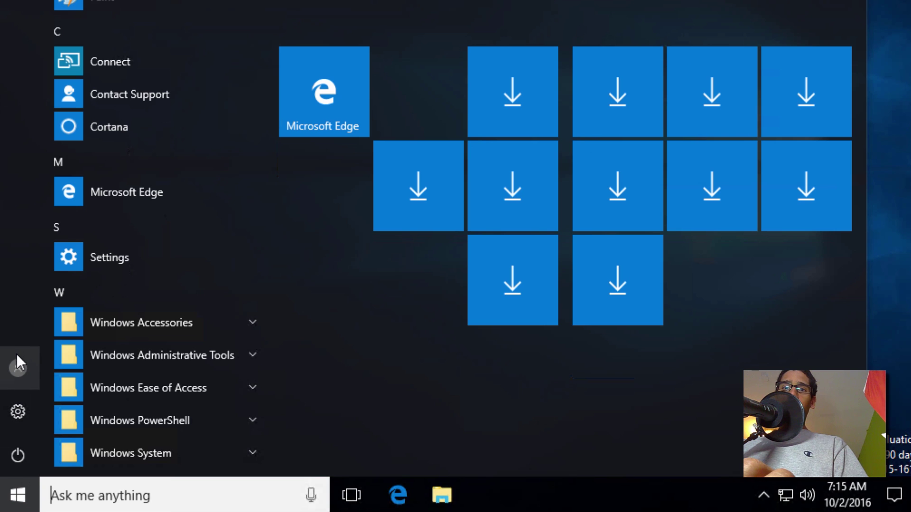
pyautogui.scroll(-1, 263, 228)
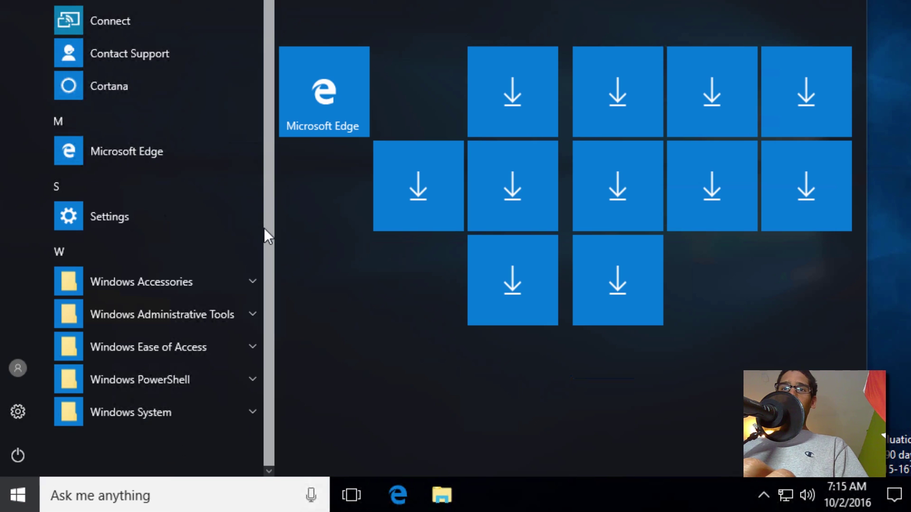
pyautogui.scroll(1, 271, 152)
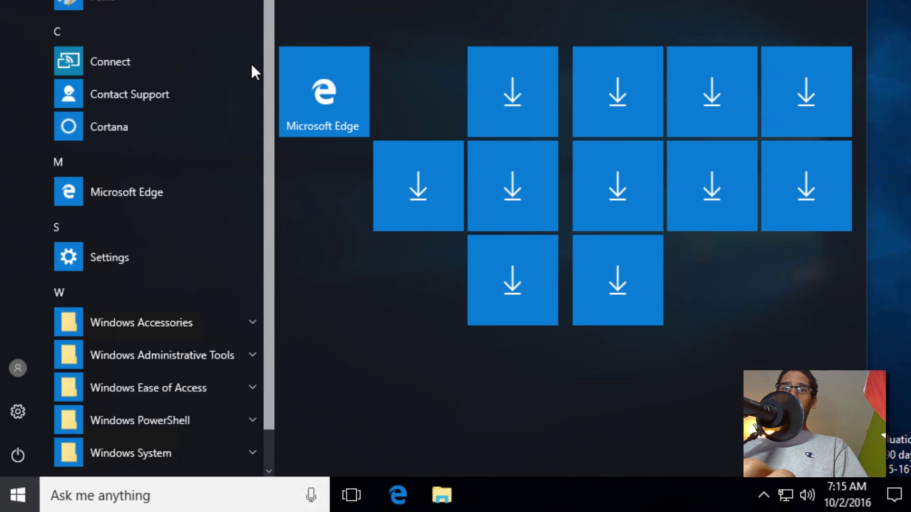
pyautogui.scroll(-1, 255, 151)
pyautogui.scroll(1, 261, 237)
pyautogui.press('super')
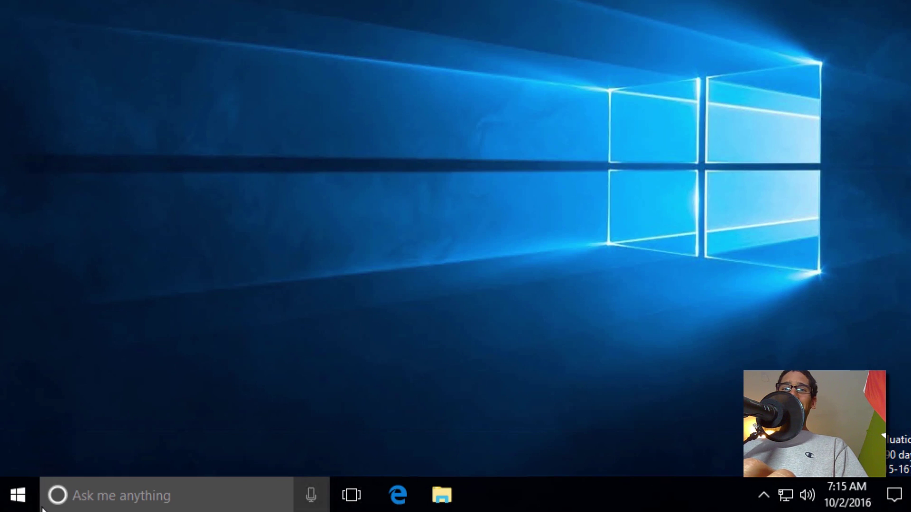
pyautogui.click(10, 493)
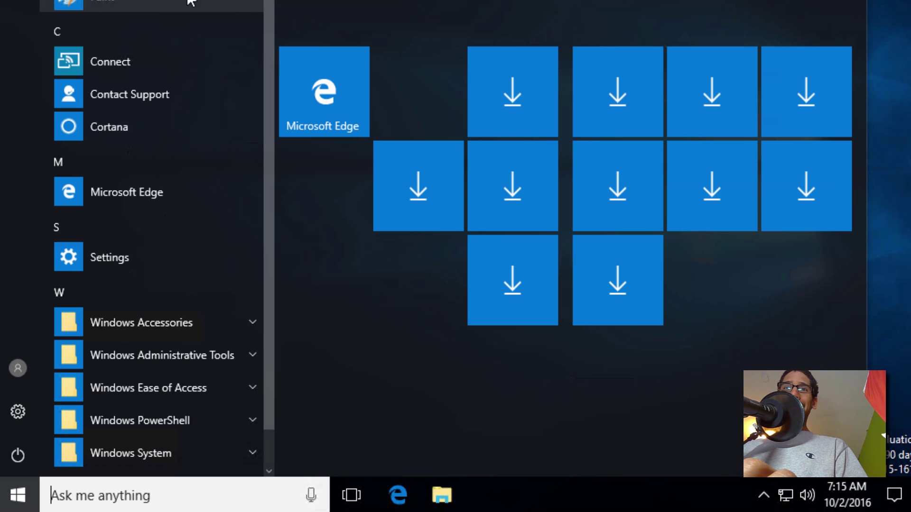
pyautogui.press('Escape')
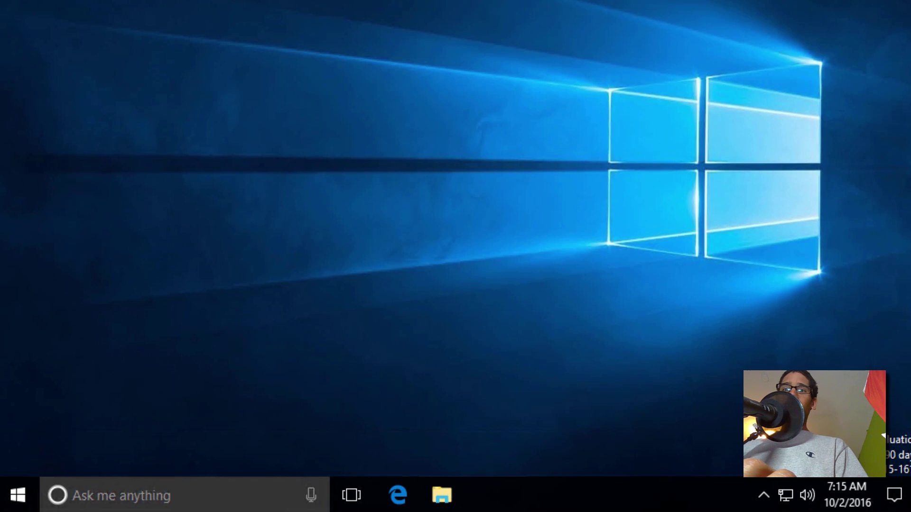
# Launch PowerShell as administrator, approving it with the admin password
pyautogui.click(16, 494)
pyautogui.write('powe')
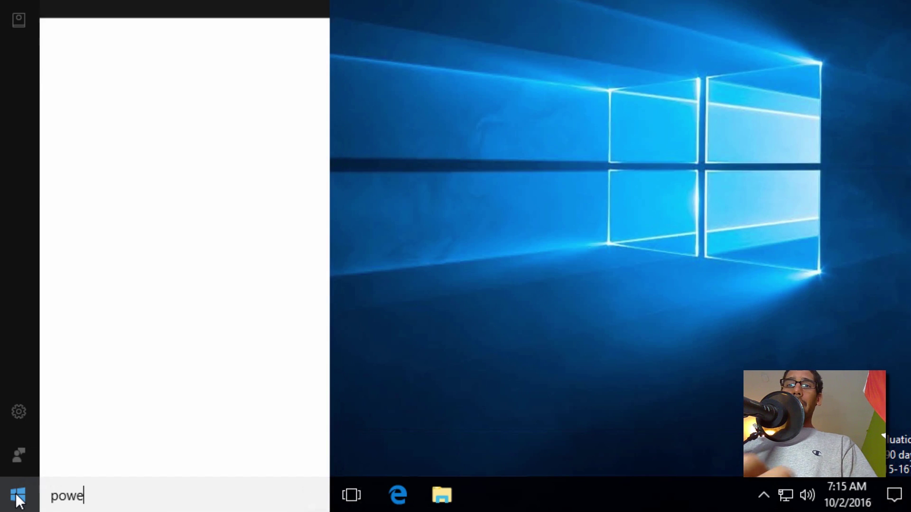
pyautogui.write('rshell')
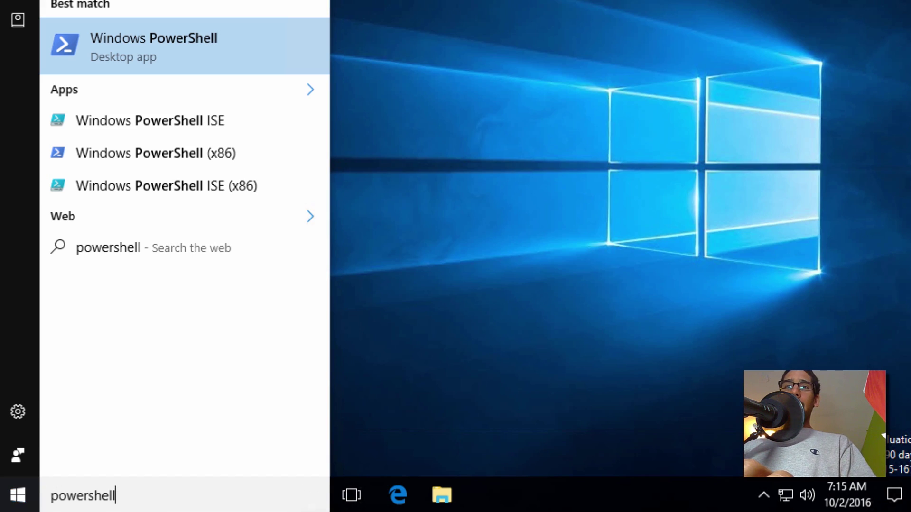
pyautogui.rightClick(132, 42)
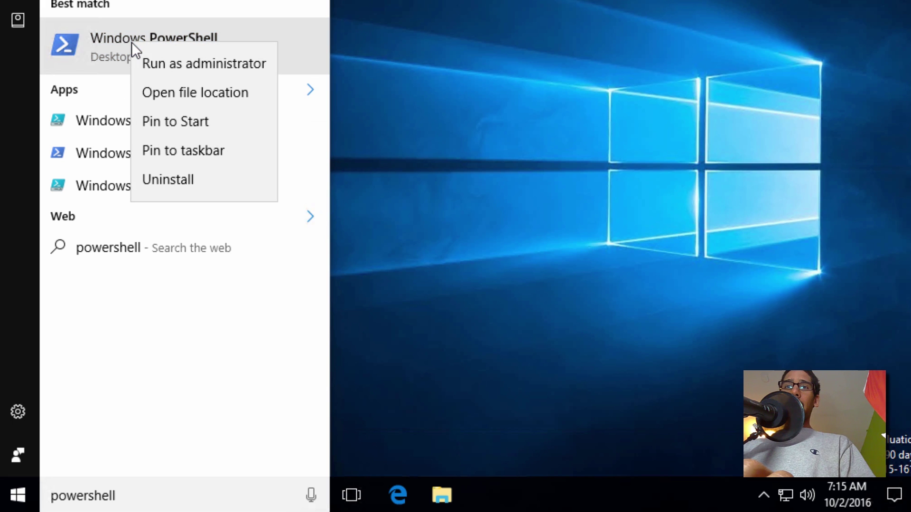
pyautogui.click(162, 61)
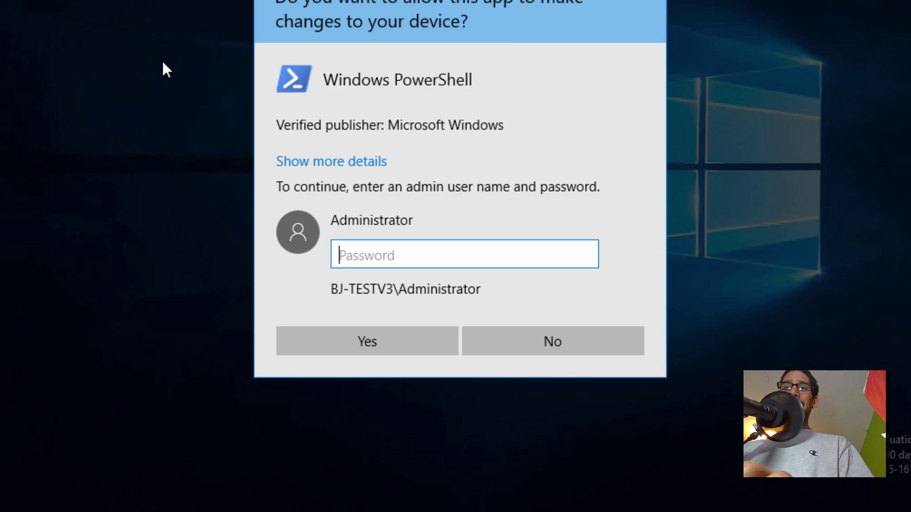
pyautogui.write('•••••')
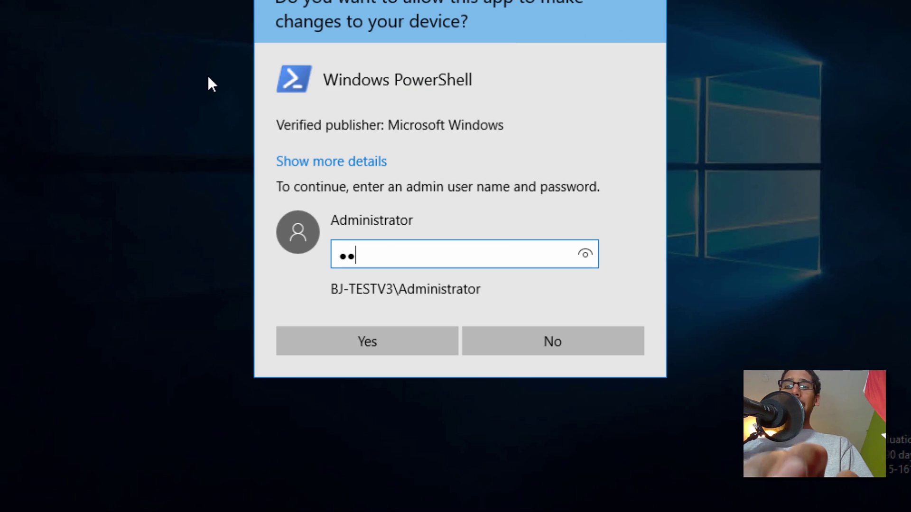
pyautogui.write('•••')
pyautogui.press('Return')
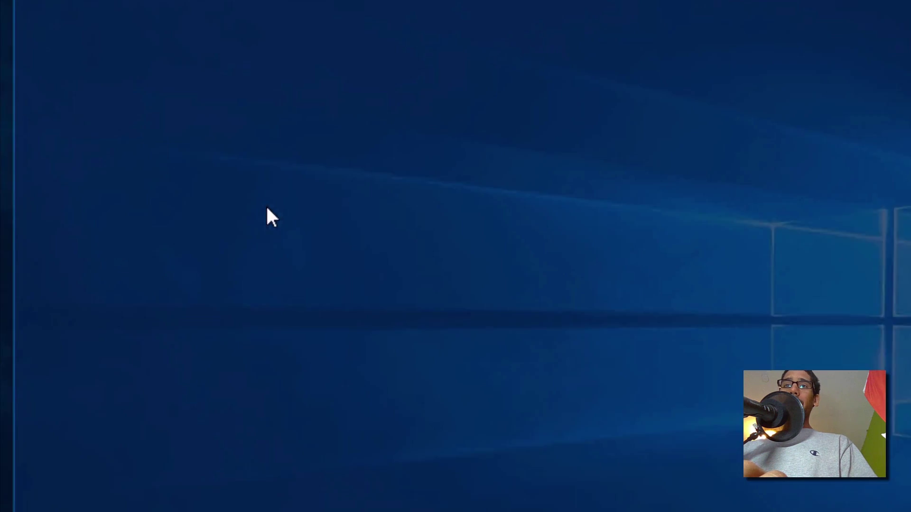
# Run get-appxpackage | select name, packagefullname to list the installed app packages
pyautogui.write('get')
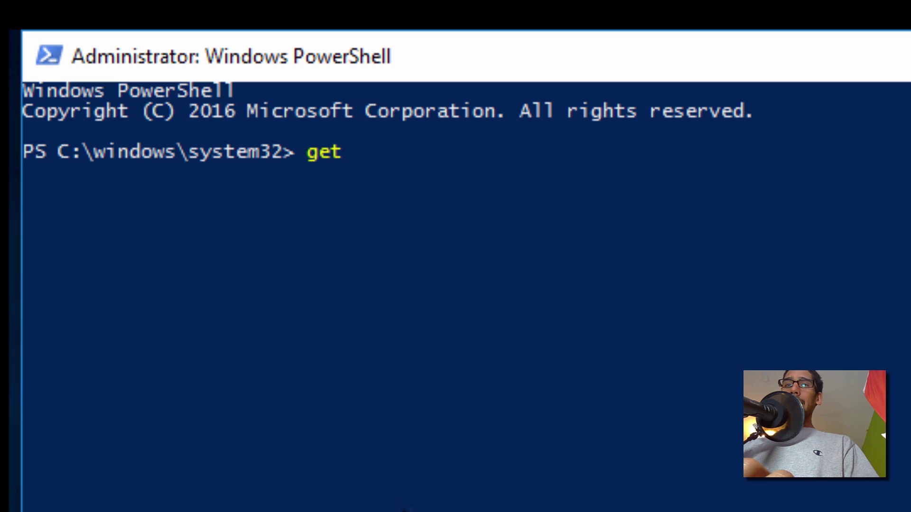
pyautogui.write('-appxpa')
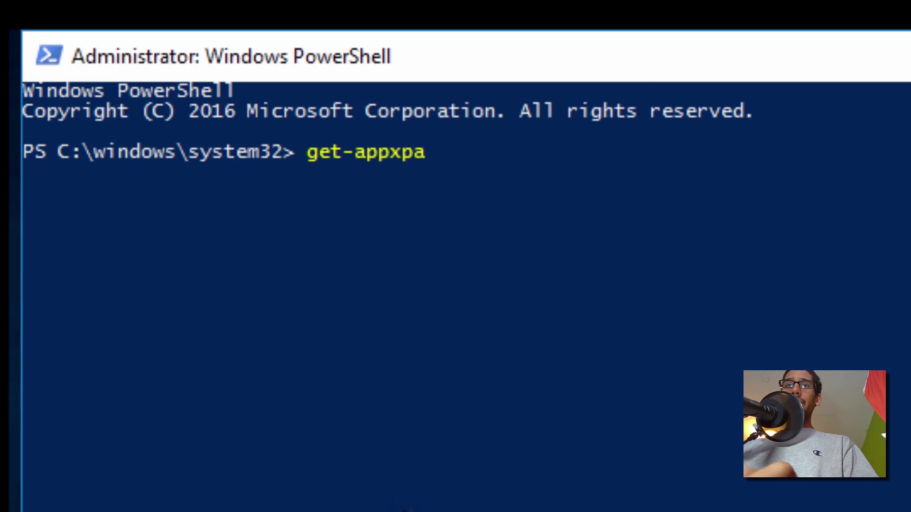
pyautogui.write('ckage |')
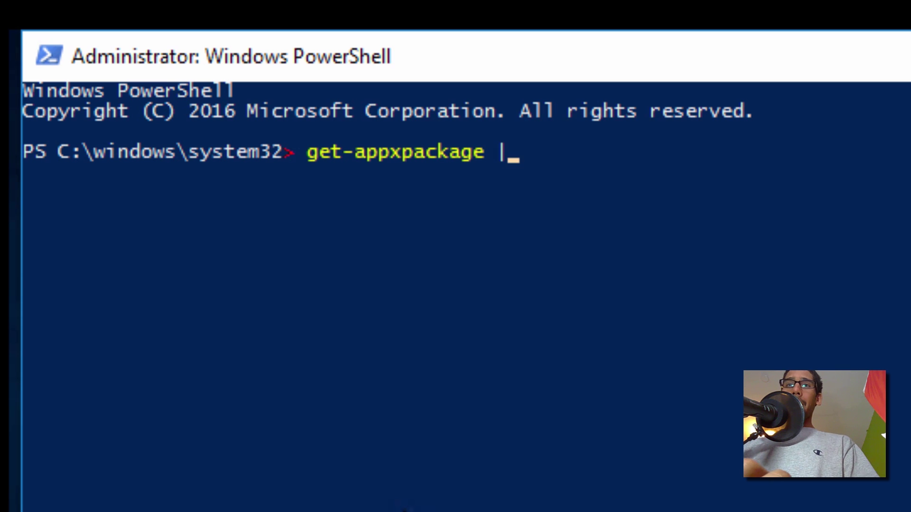
pyautogui.write(' select anme')
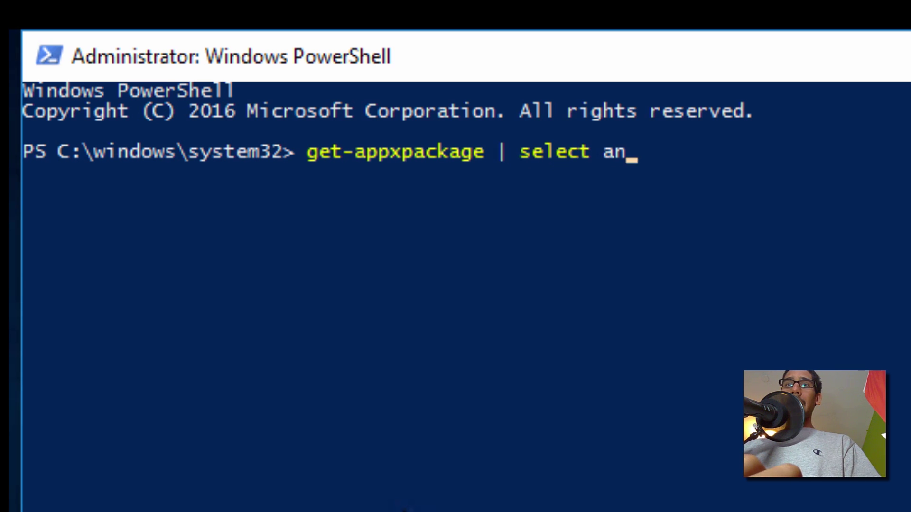
pyautogui.press('BackSpace')
pyautogui.press('BackSpace')
pyautogui.press('BackSpace')
pyautogui.press('BackSpace')
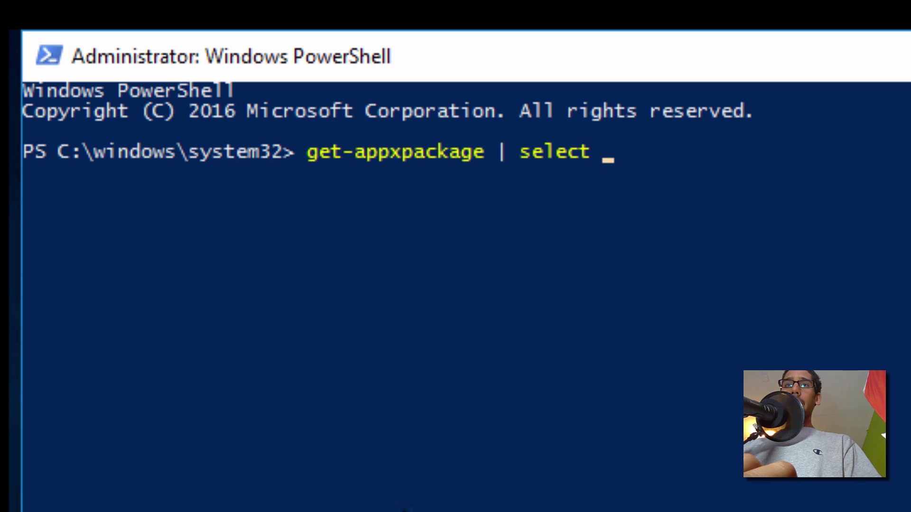
pyautogui.write('name, ')
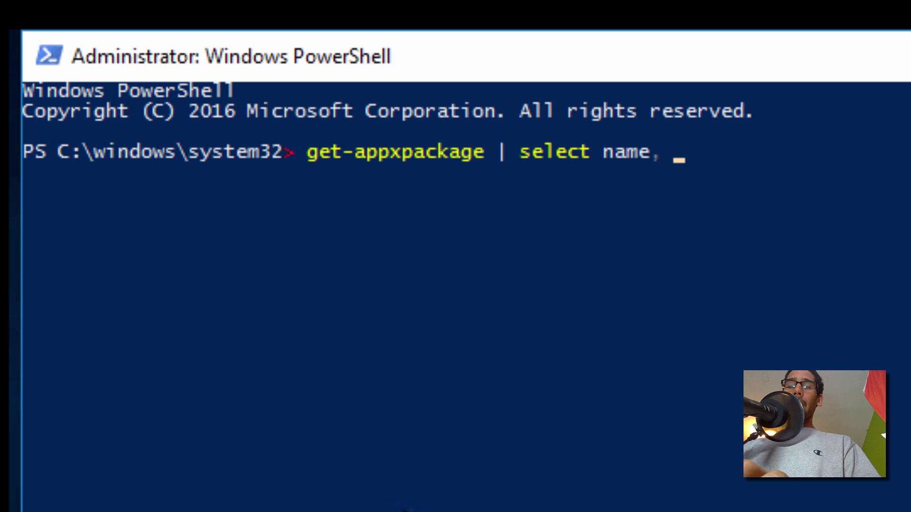
pyautogui.write('package')
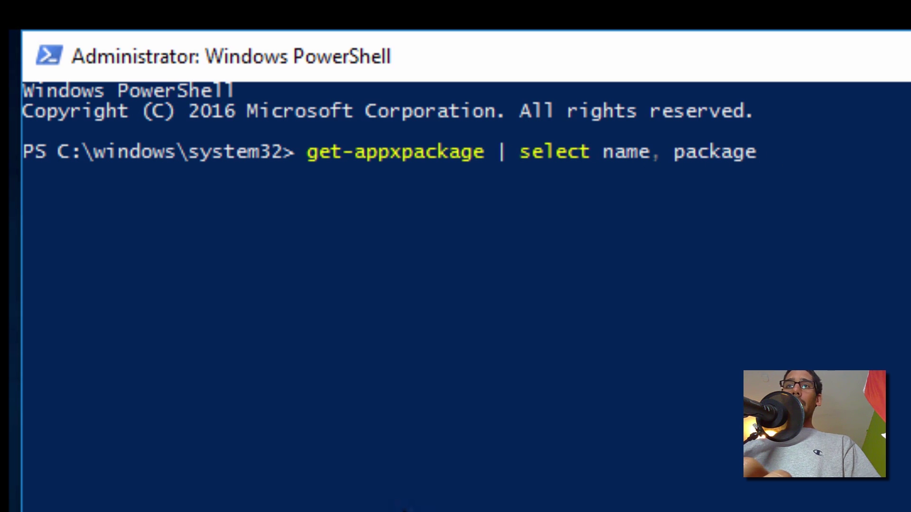
pyautogui.write('fullname')
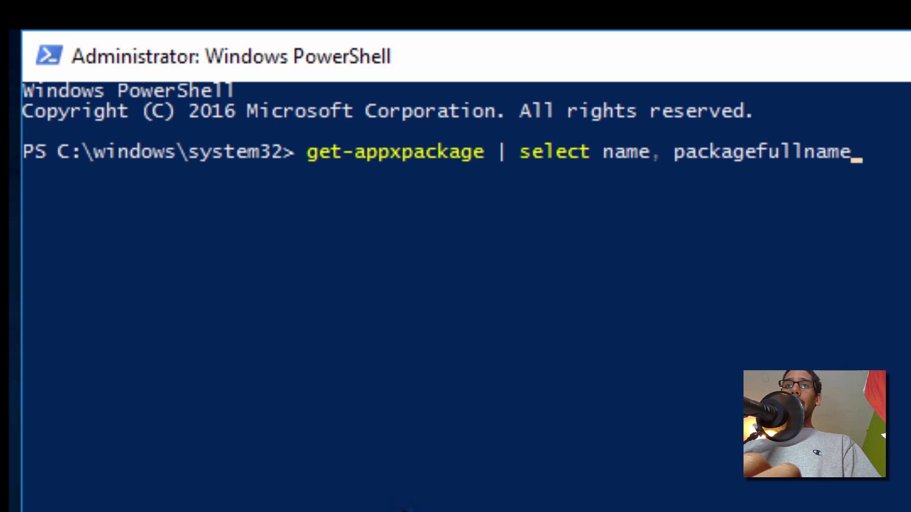
pyautogui.press('Return')
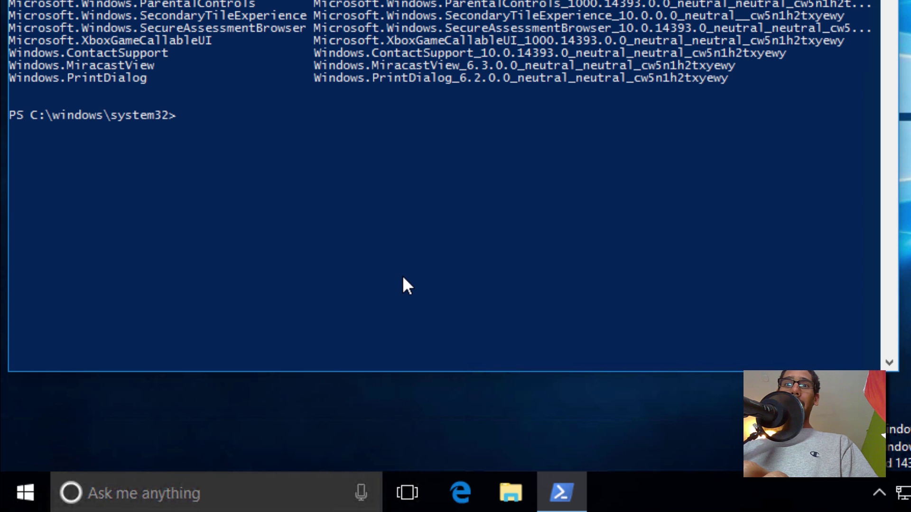
pyautogui.click(21, 496)
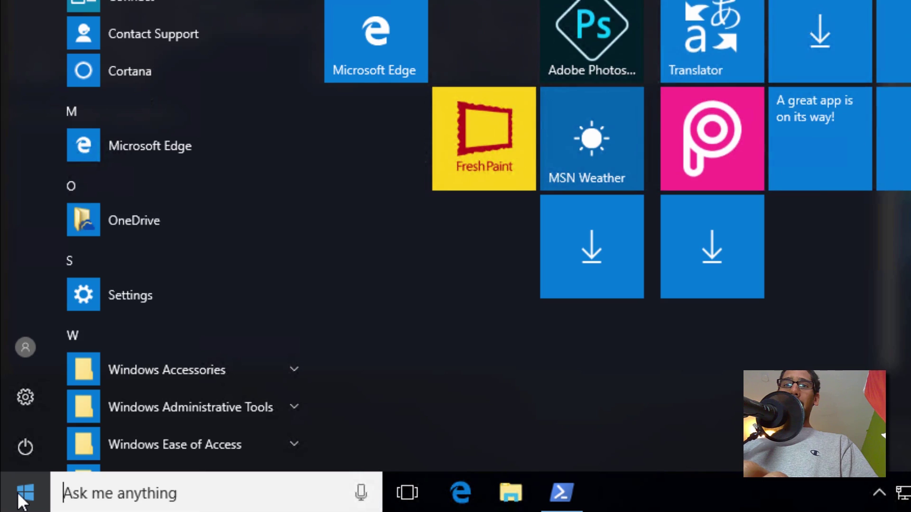
pyautogui.write('mirc')
pyautogui.press('BackSpace')
pyautogui.press('BackSpace')
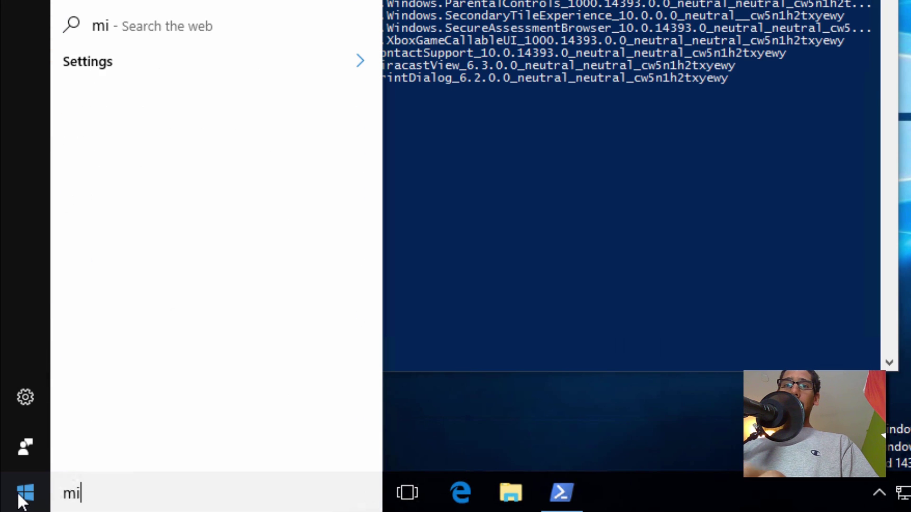
pyautogui.write('cr')
pyautogui.write('osoft s')
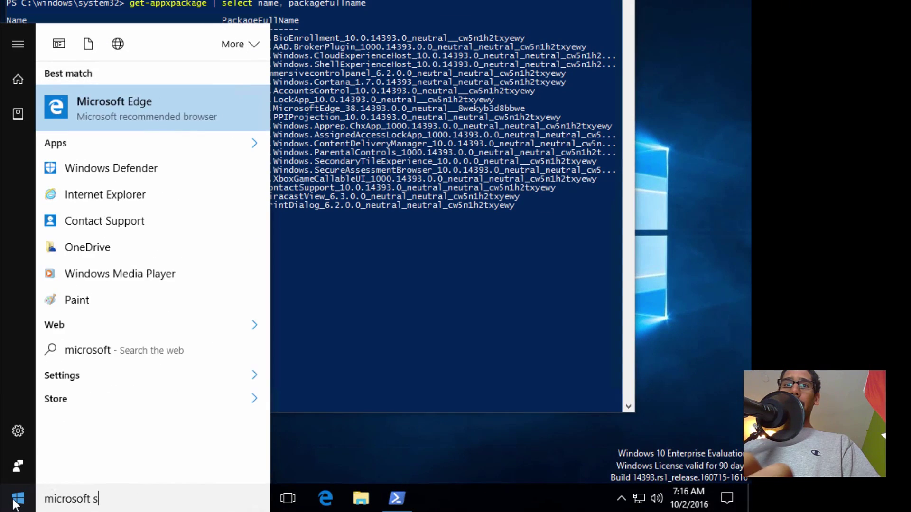
pyautogui.write('tore')
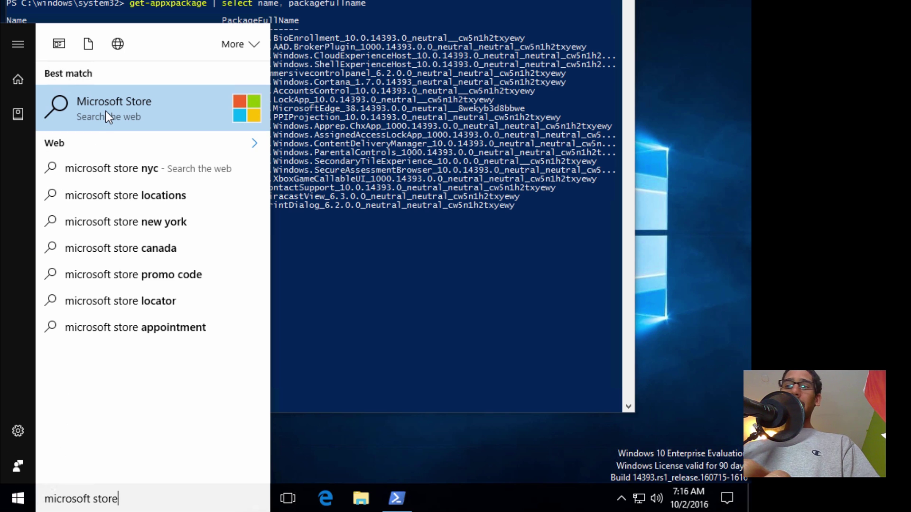
pyautogui.press('BackSpace')
pyautogui.press('BackSpace')
pyautogui.press('BackSpace')
pyautogui.press('BackSpace')
pyautogui.press('BackSpace')
pyautogui.press('BackSpace')
pyautogui.press('BackSpace')
pyautogui.press('BackSpace')
pyautogui.press('BackSpace')
pyautogui.press('BackSpace')
pyautogui.press('BackSpace')
pyautogui.press('BackSpace')
pyautogui.press('BackSpace')
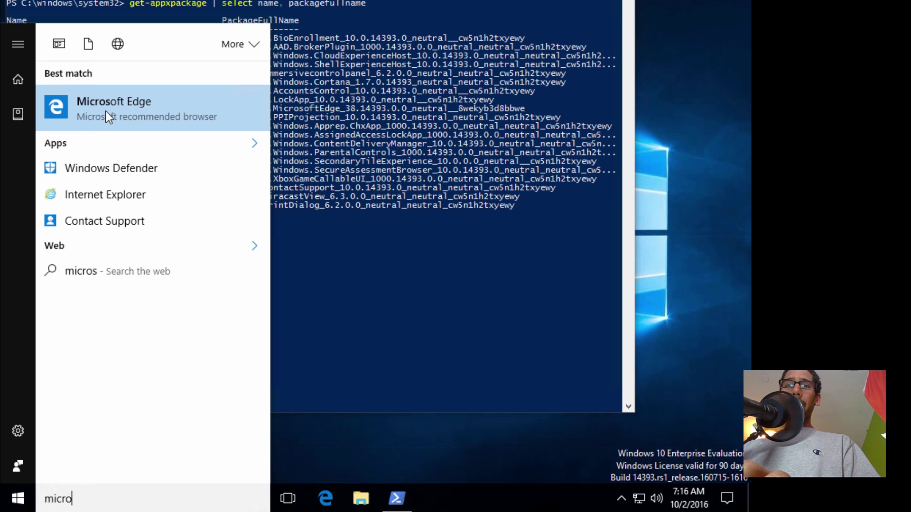
pyautogui.press('BackSpace')
pyautogui.press('BackSpace')
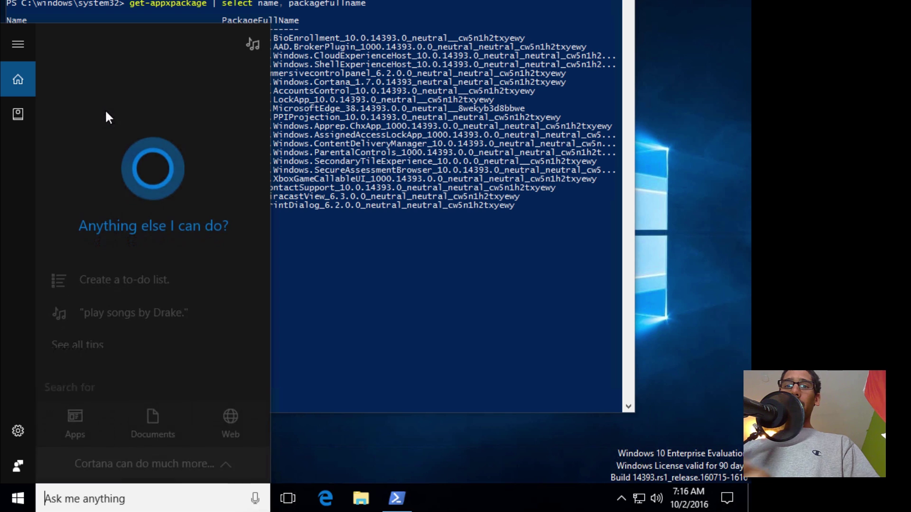
pyautogui.write('xbox')
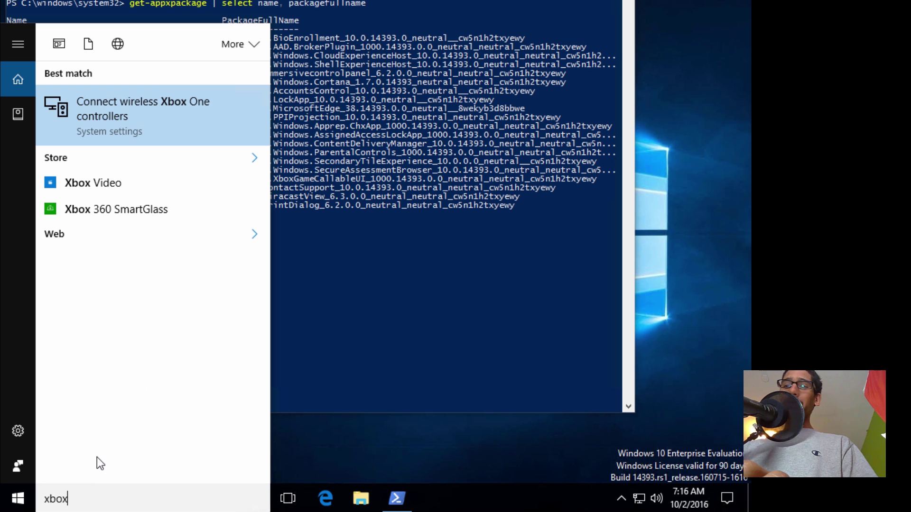
pyautogui.press('BackSpace')
pyautogui.press('BackSpace')
pyautogui.press('BackSpace')
pyautogui.press('BackSpace')
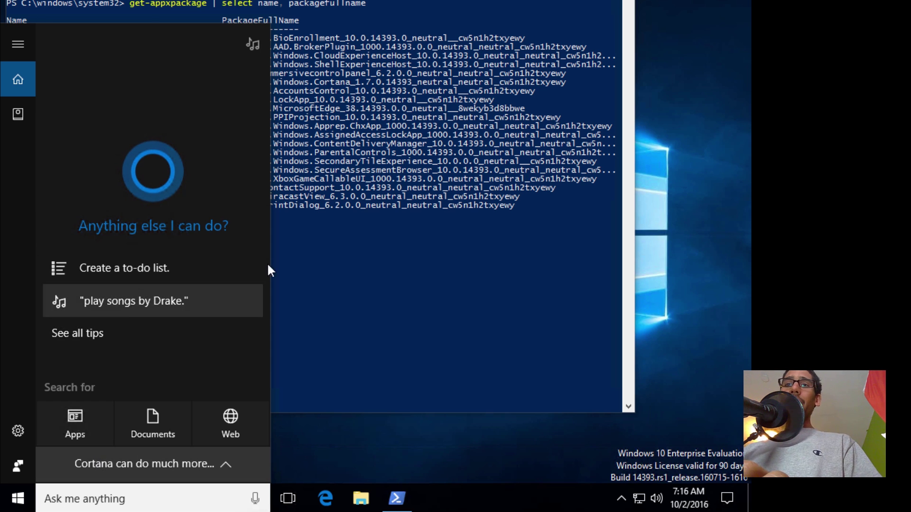
pyautogui.click(369, 243)
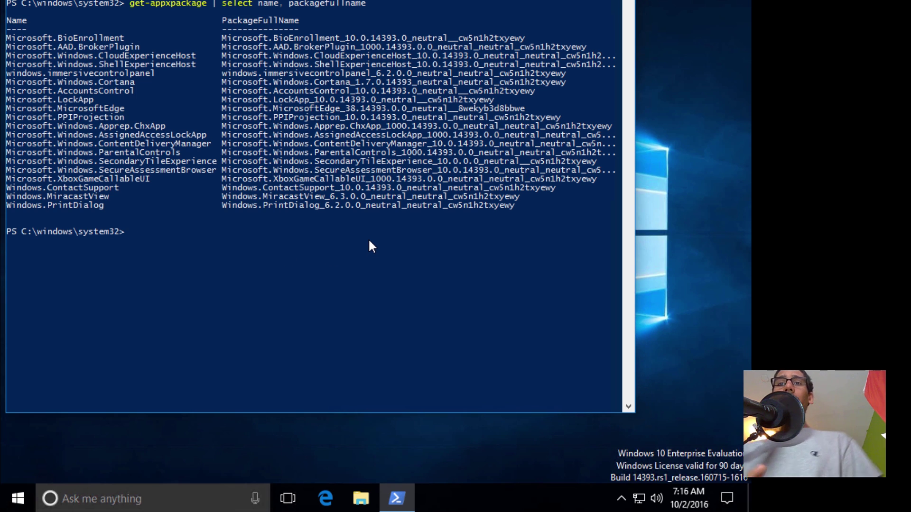